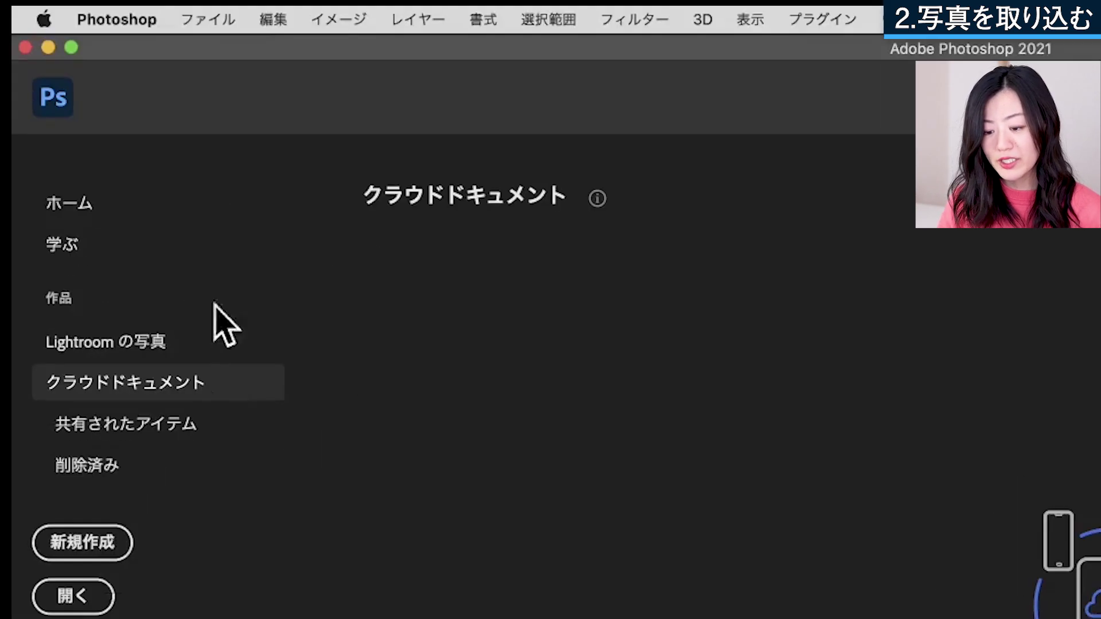
Step: Launch Photomerge from the File > Automate menu
left_click(218, 26)
mouse_move(218, 361)
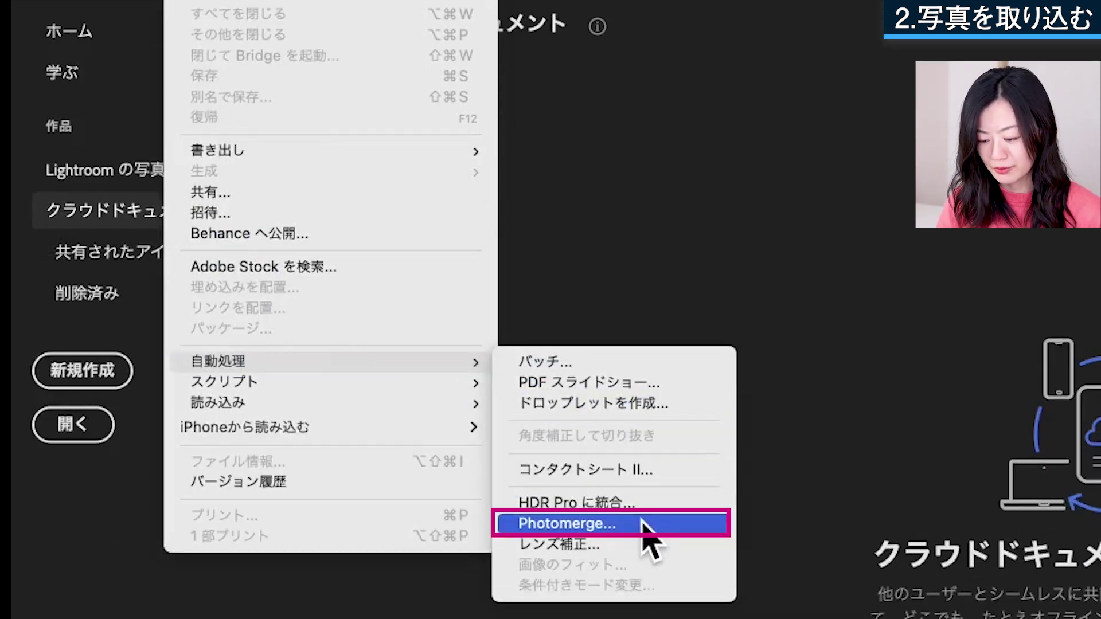
left_click(642, 523)
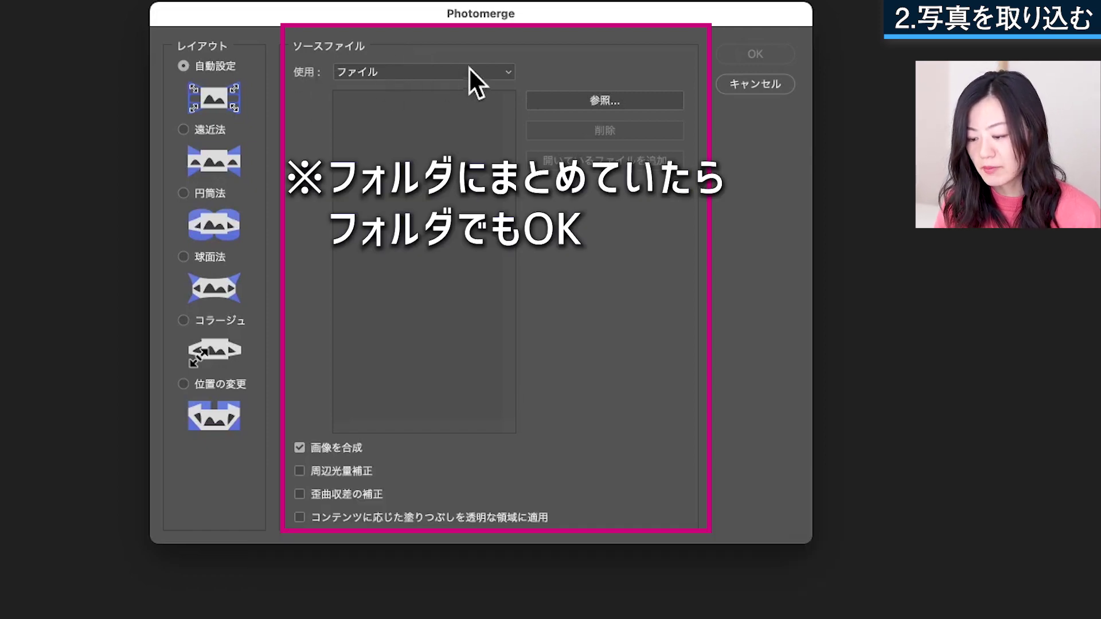
Step: Add パノラマ1–4.JPG as individual source files and run Photomerge to stitch them
left_click(469, 69)
left_click(438, 89)
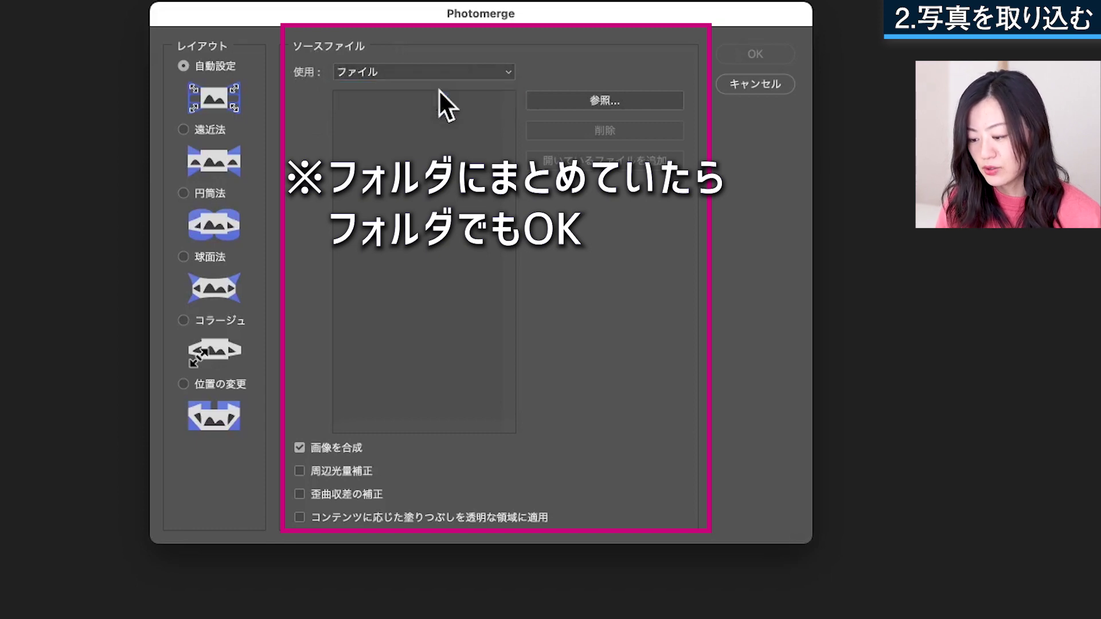
left_click(633, 102)
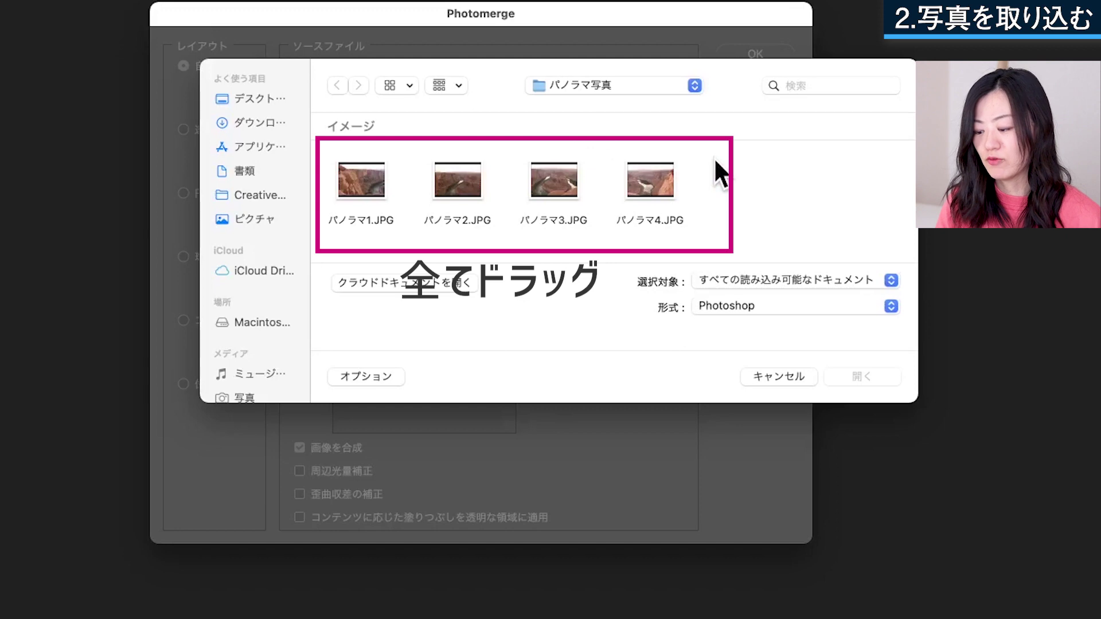
left_click_drag(713, 174, 530, 205)
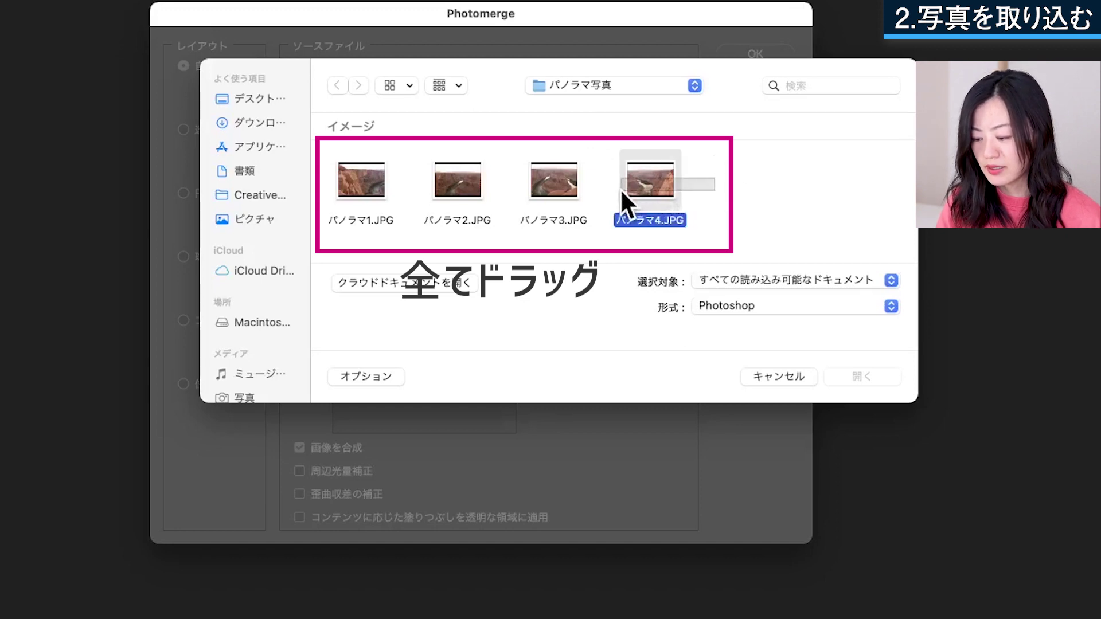
left_click_drag(530, 205, 349, 213)
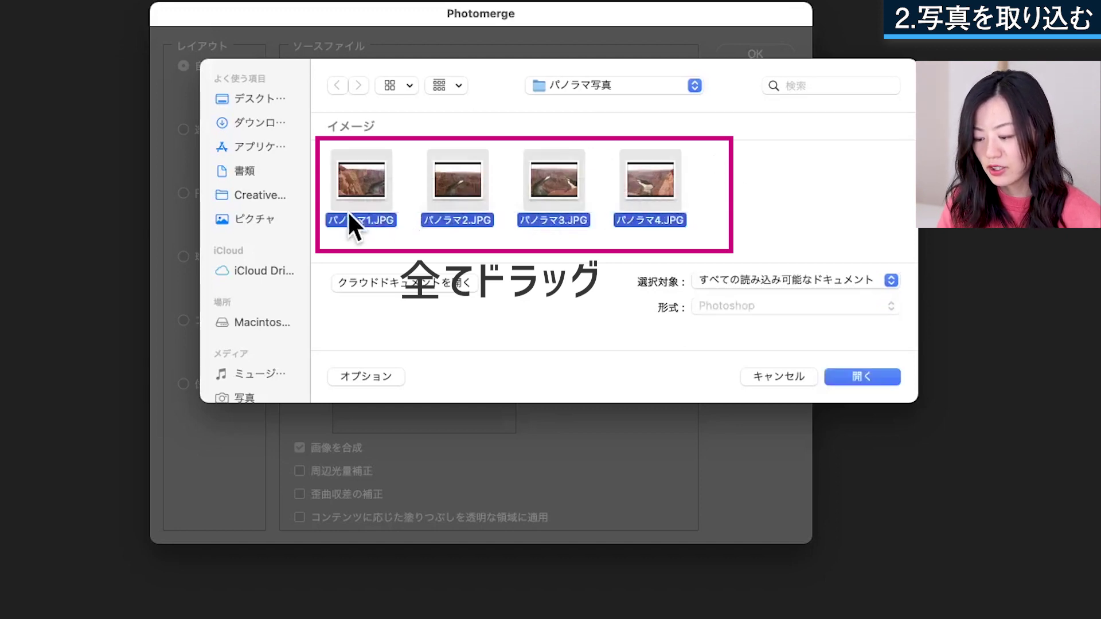
left_click(881, 379)
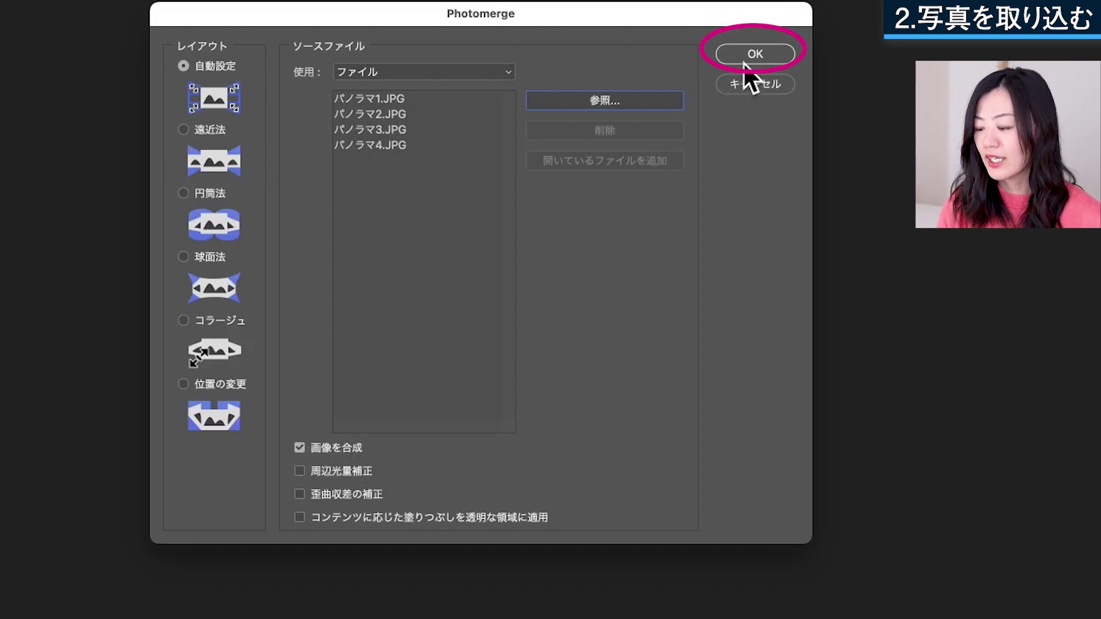
left_click(772, 56)
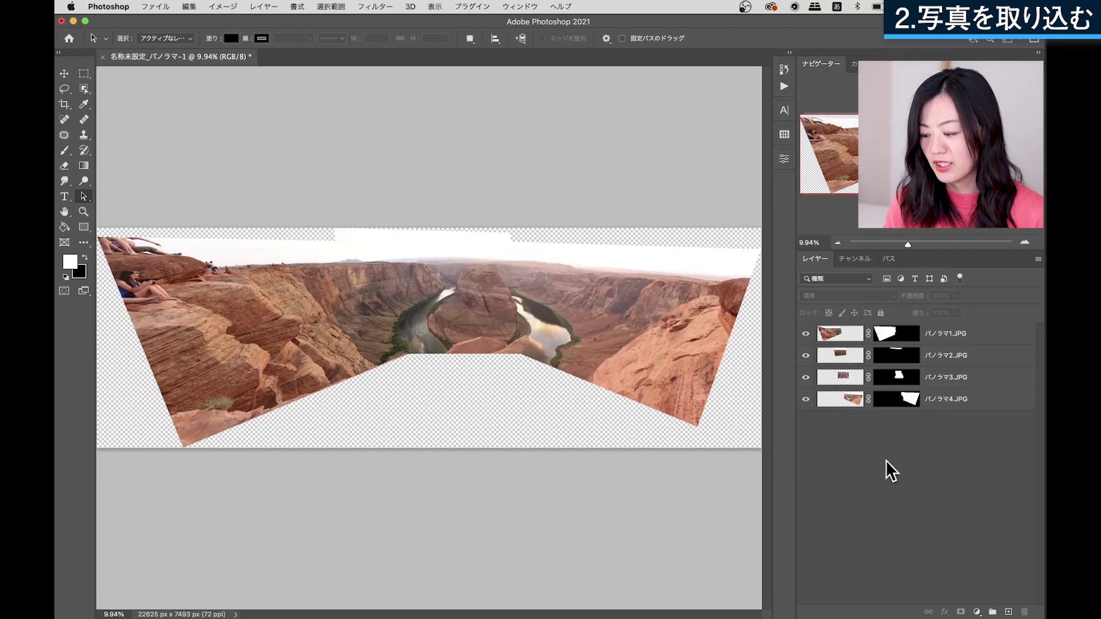
Step: Check the パノラマ4 and パノラマ3 layers, then stamp all visible layers into a new merged layer
left_click(933, 405)
left_click(933, 380)
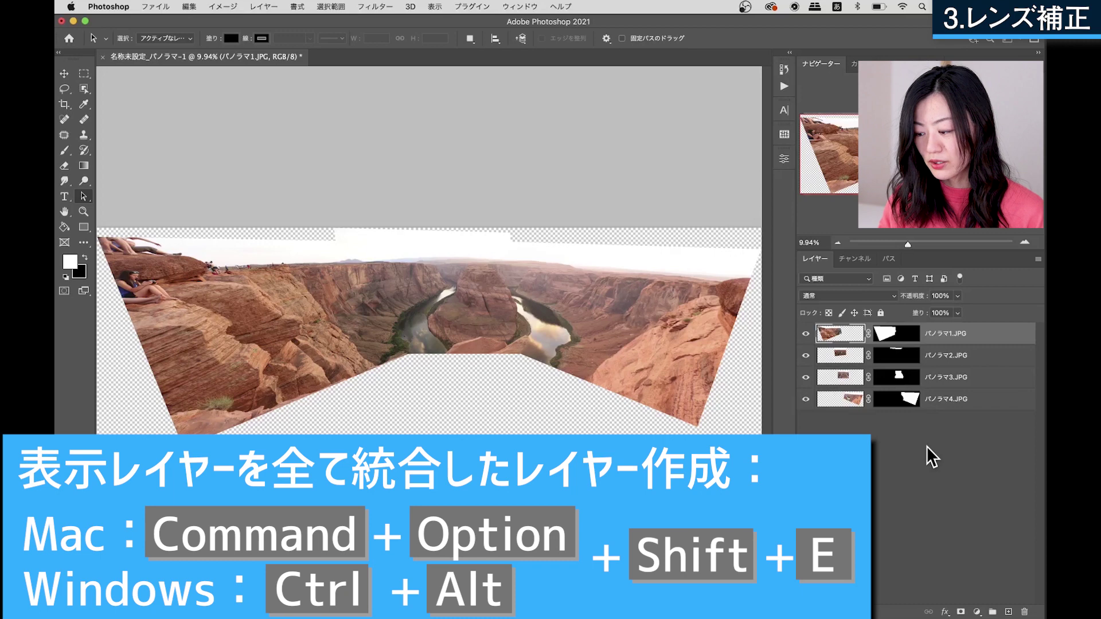
key("ctrl+alt+shift+e")
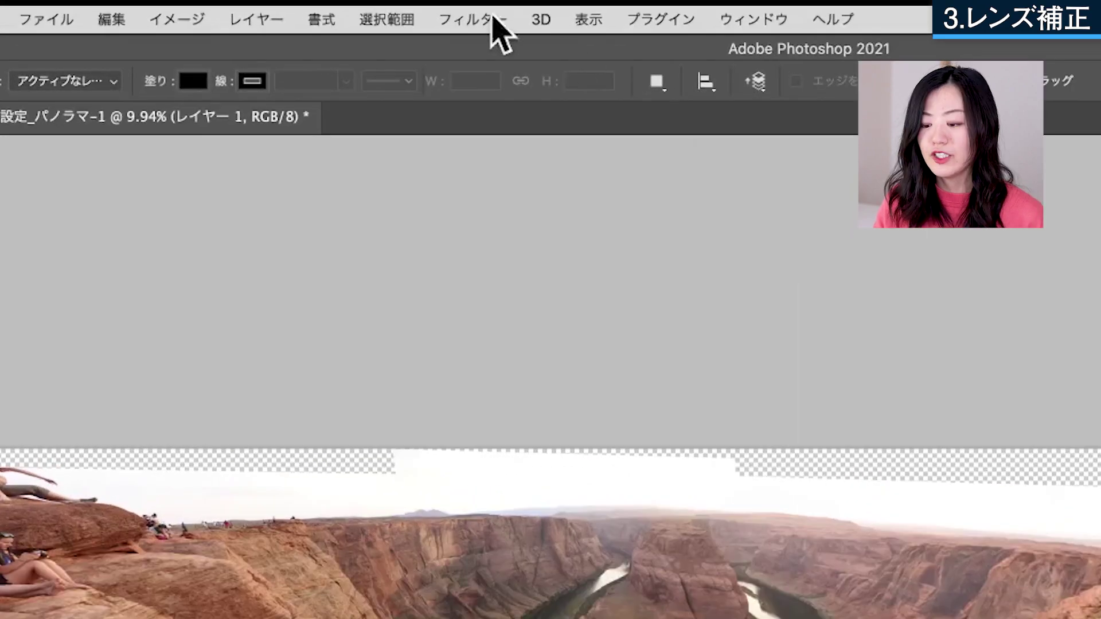
Step: Start the Lens Correction filter on the merged layer, showing its Custom settings
left_click(378, 6)
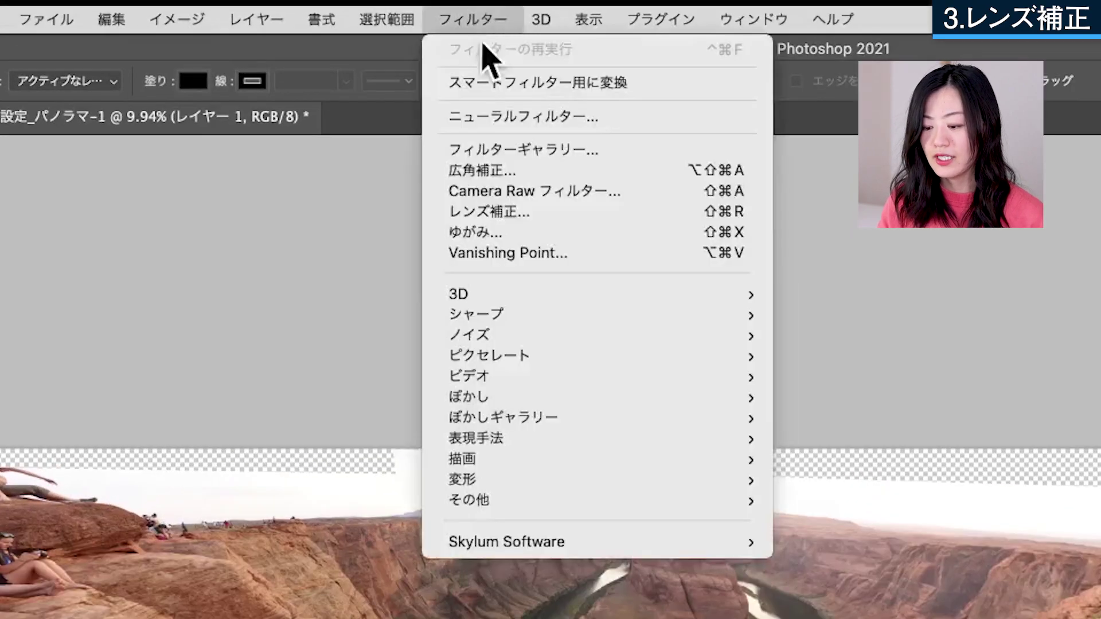
left_click(568, 213)
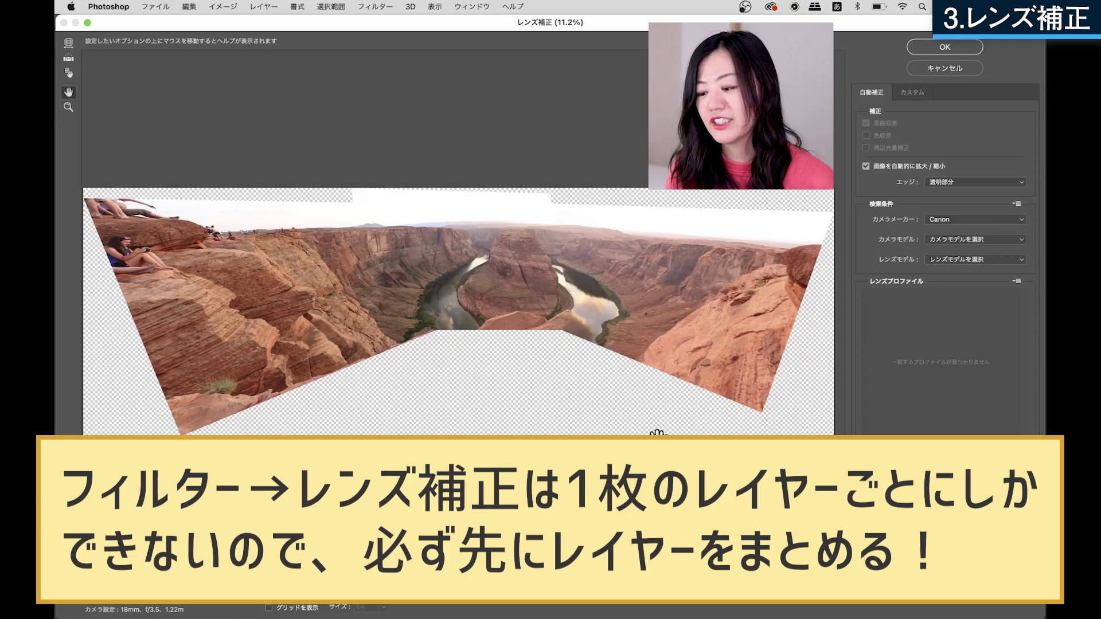
left_click(949, 106)
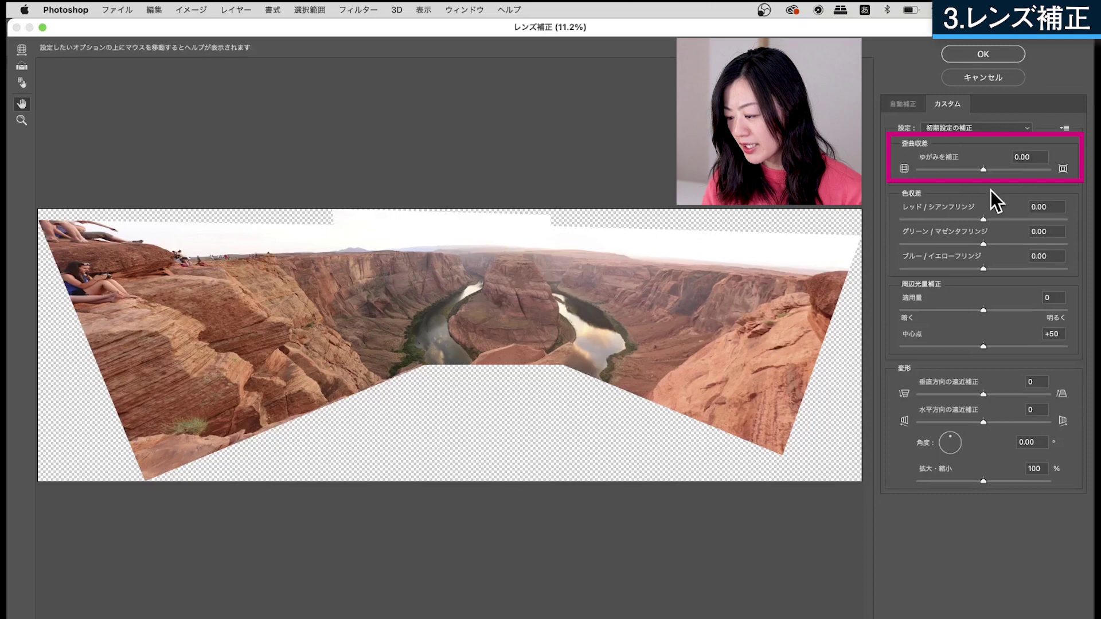
Step: Adjust the Remove Distortion slider, settling on a value of -4.00
mouse_move(984, 170)
left_mouse_down()
mouse_move(1017, 170)
mouse_move(955, 171)
left_mouse_up()
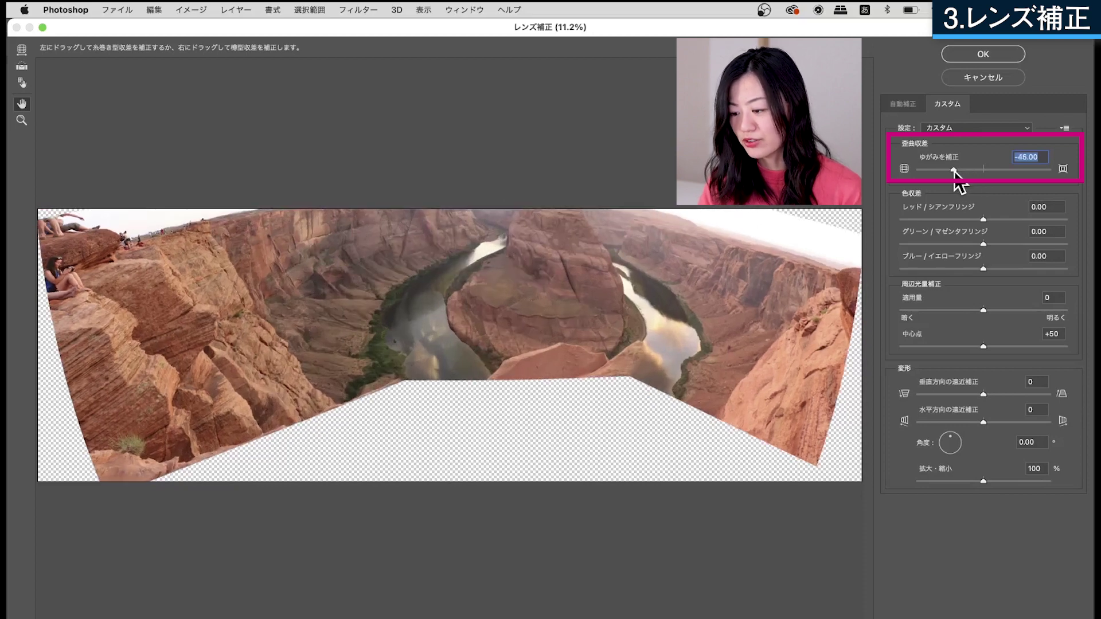
left_click_drag(955, 171, 980, 170)
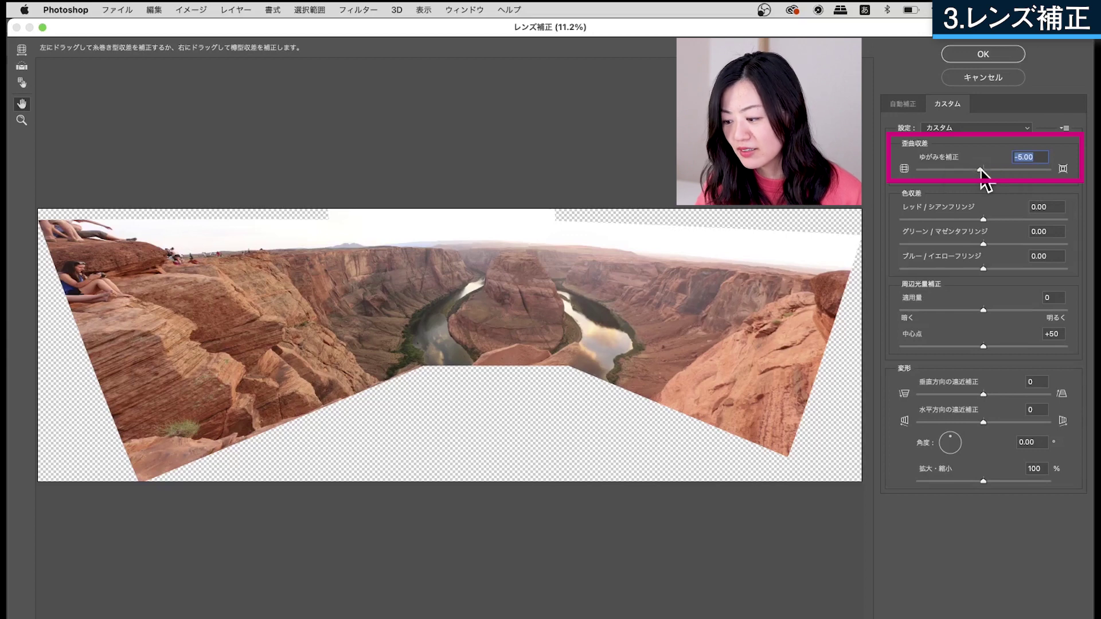
left_click_drag(979, 170, 978, 171)
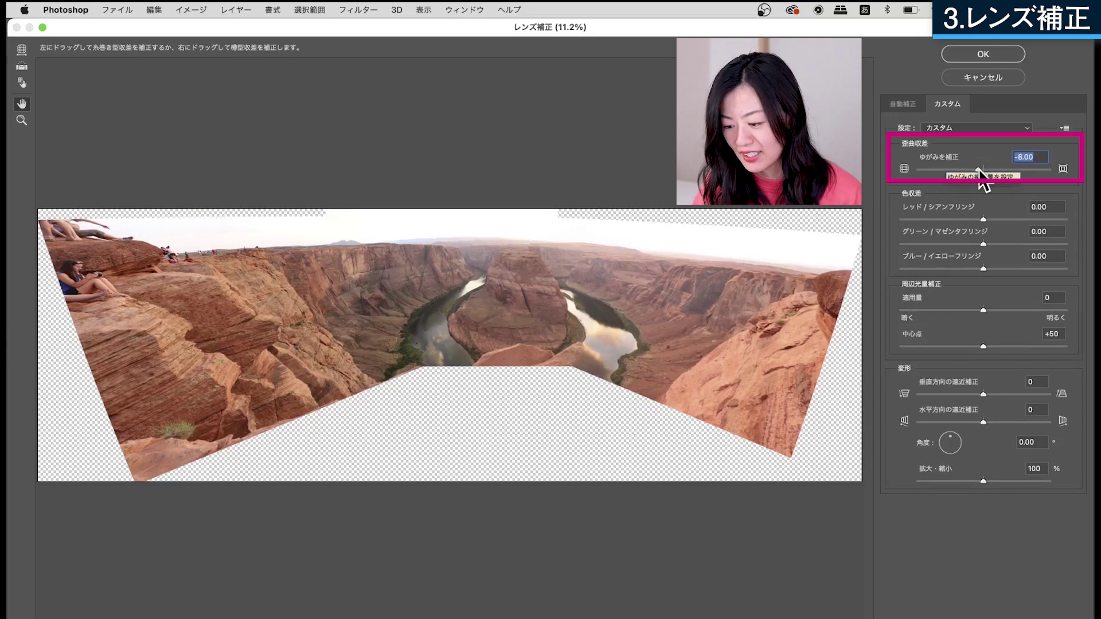
left_click_drag(978, 170, 981, 170)
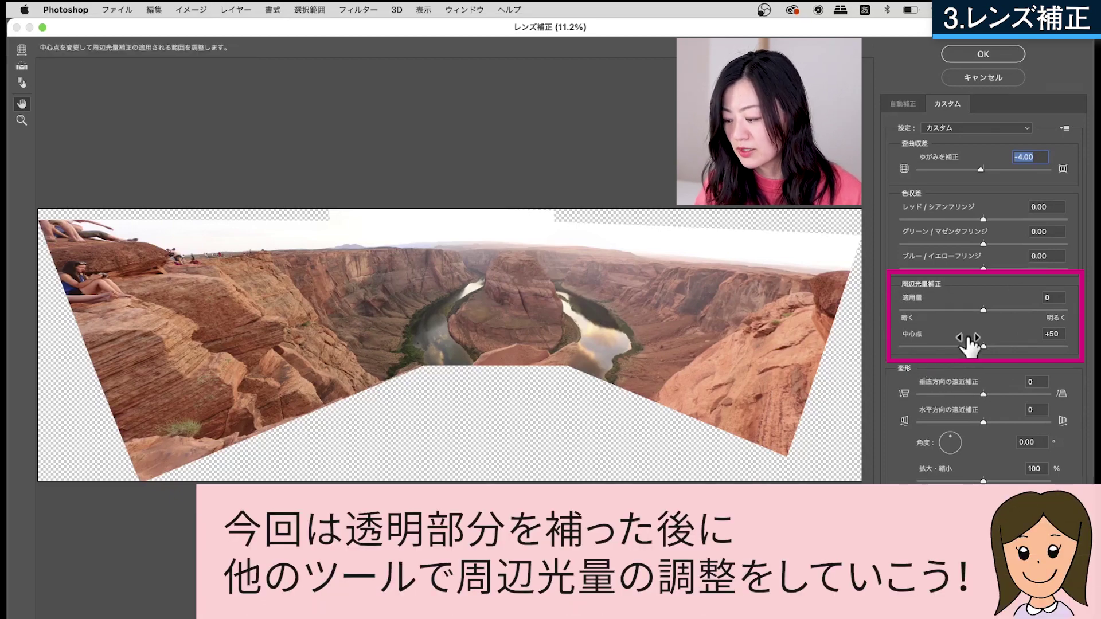
left_click(982, 312)
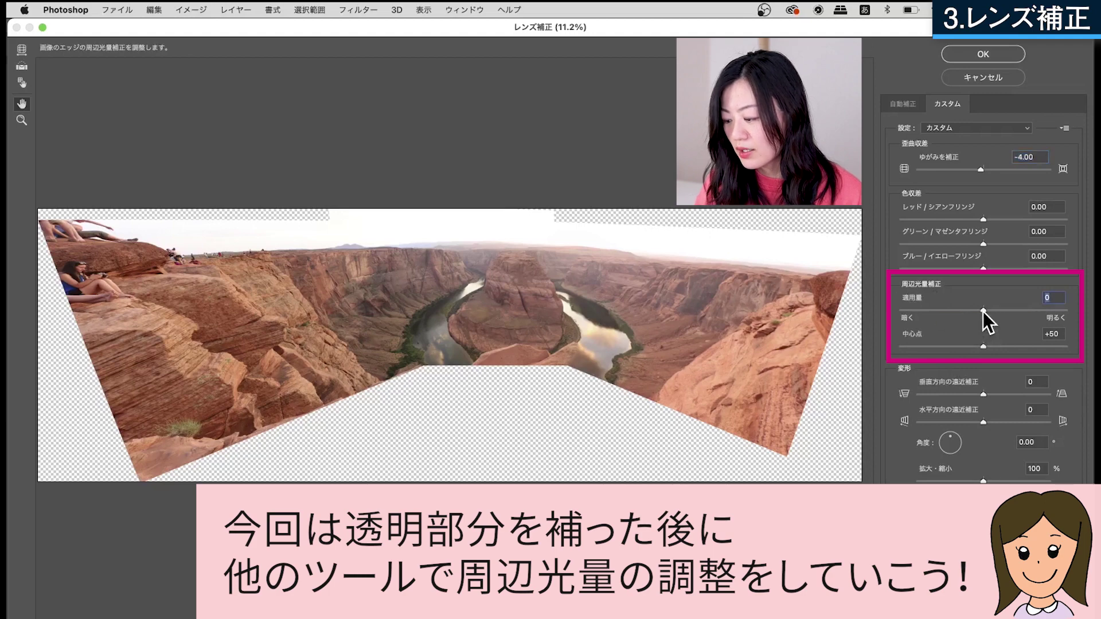
left_click_drag(982, 311, 996, 312)
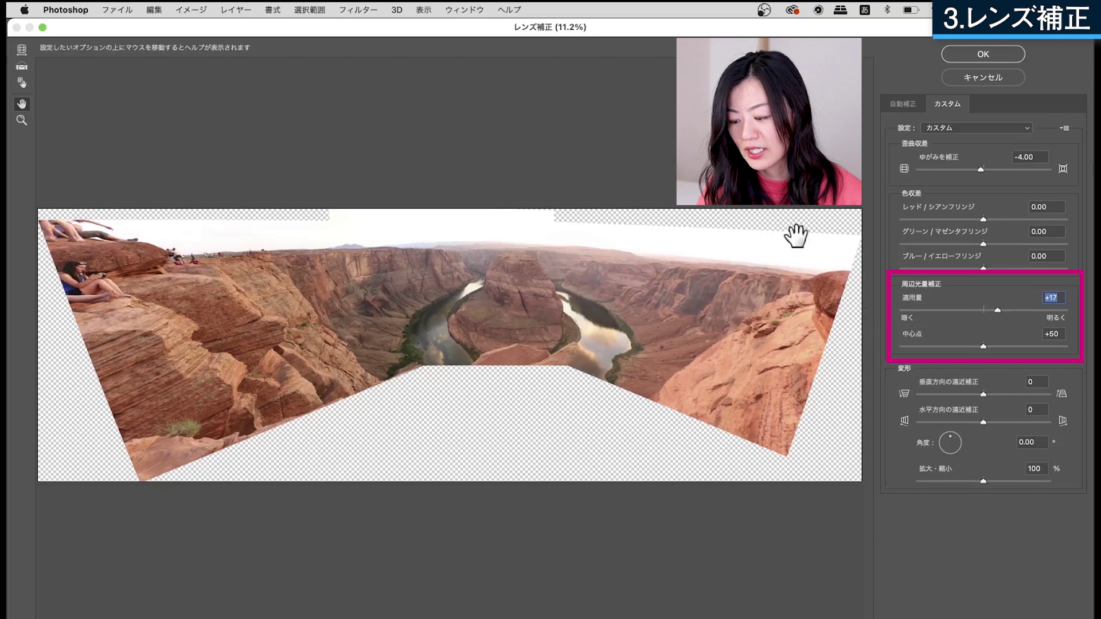
left_click_drag(998, 308, 964, 308)
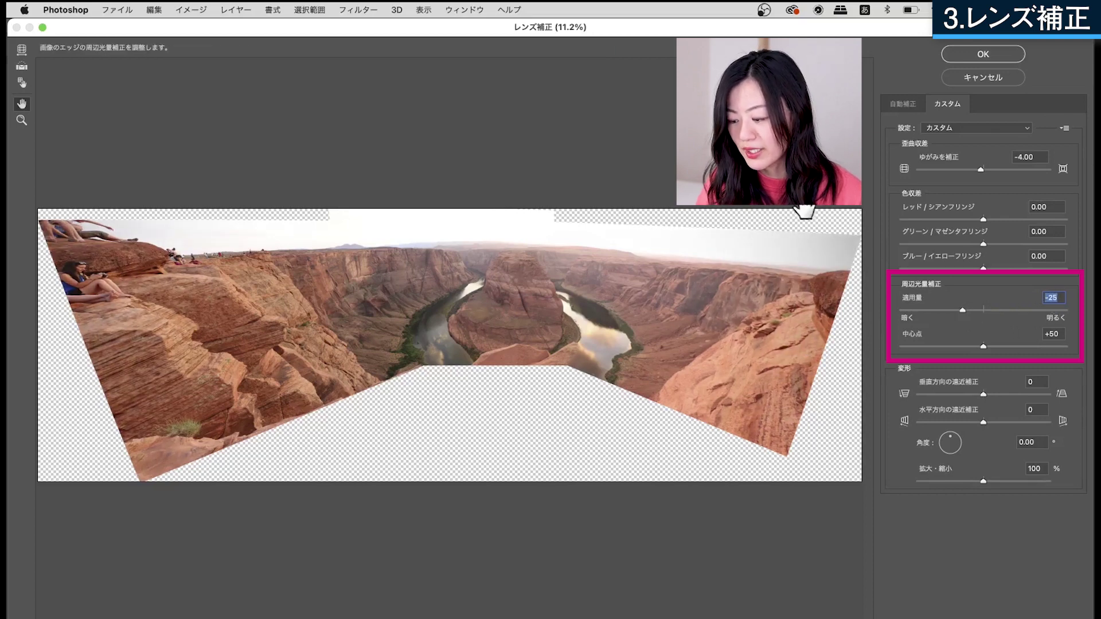
left_click_drag(964, 311, 985, 312)
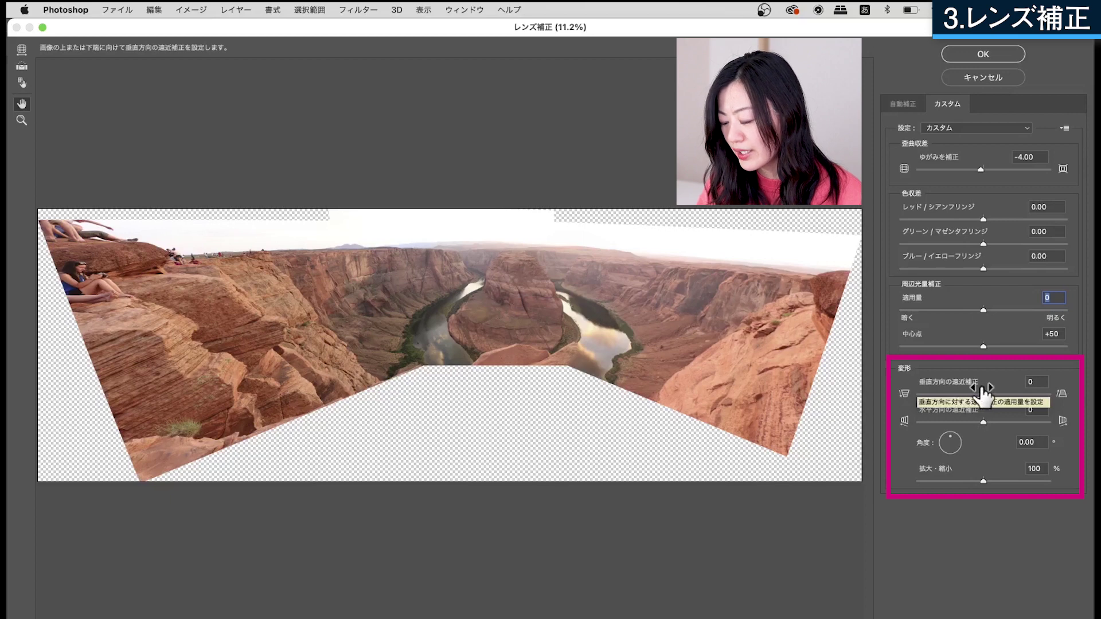
Step: Set the Lens Correction vertical perspective to -2
left_click(983, 394)
left_click_drag(983, 394, 1000, 393)
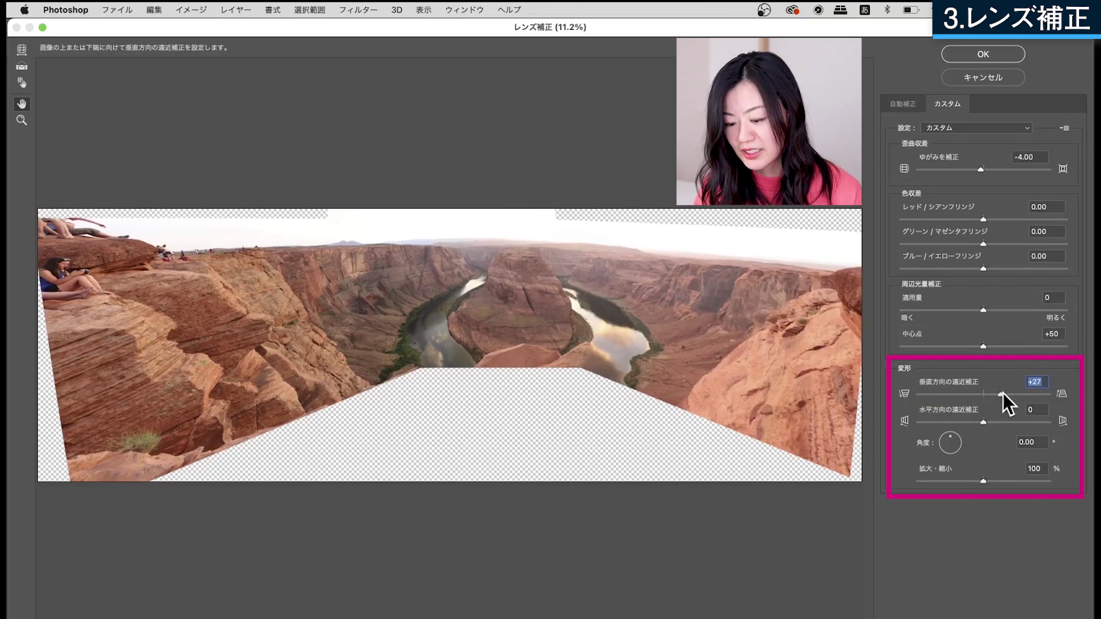
left_click_drag(1003, 393, 965, 394)
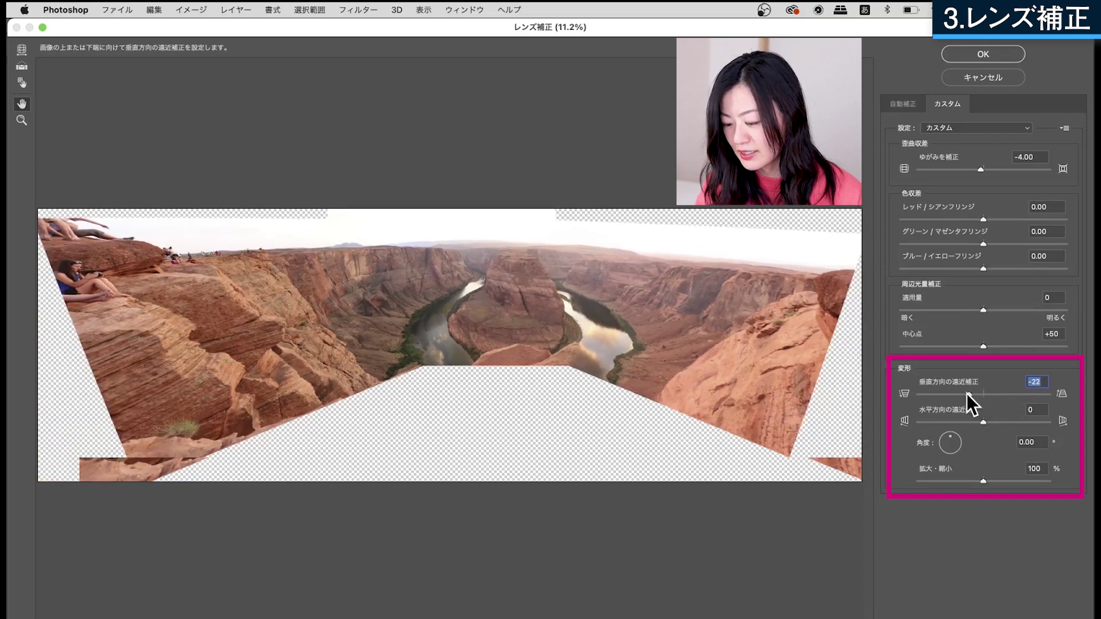
left_click_drag(965, 393, 962, 393)
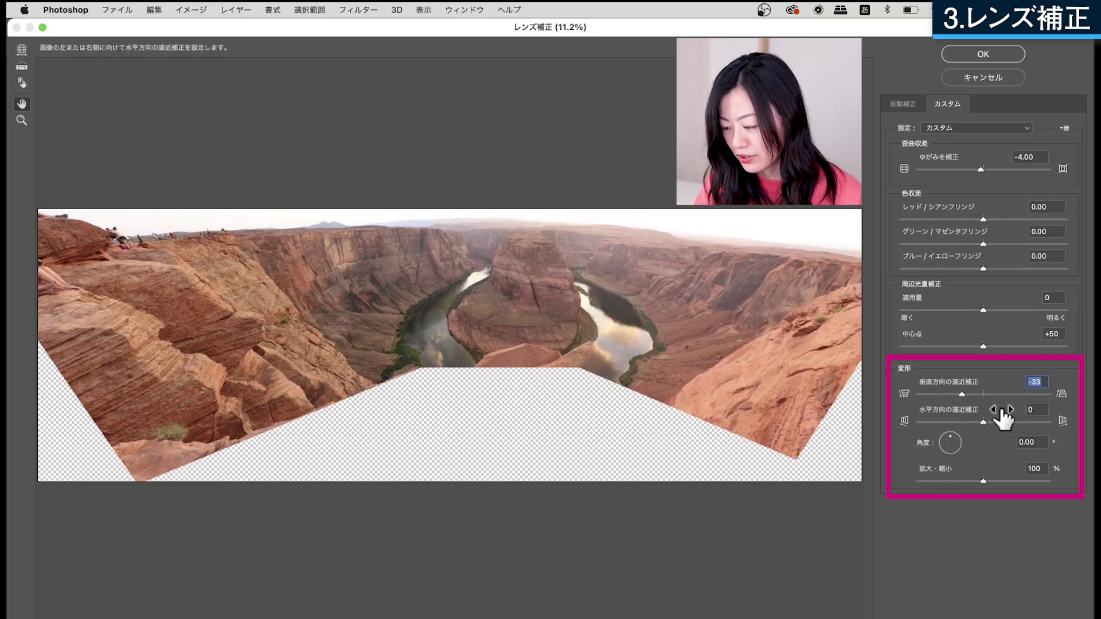
left_click_drag(968, 394, 982, 394)
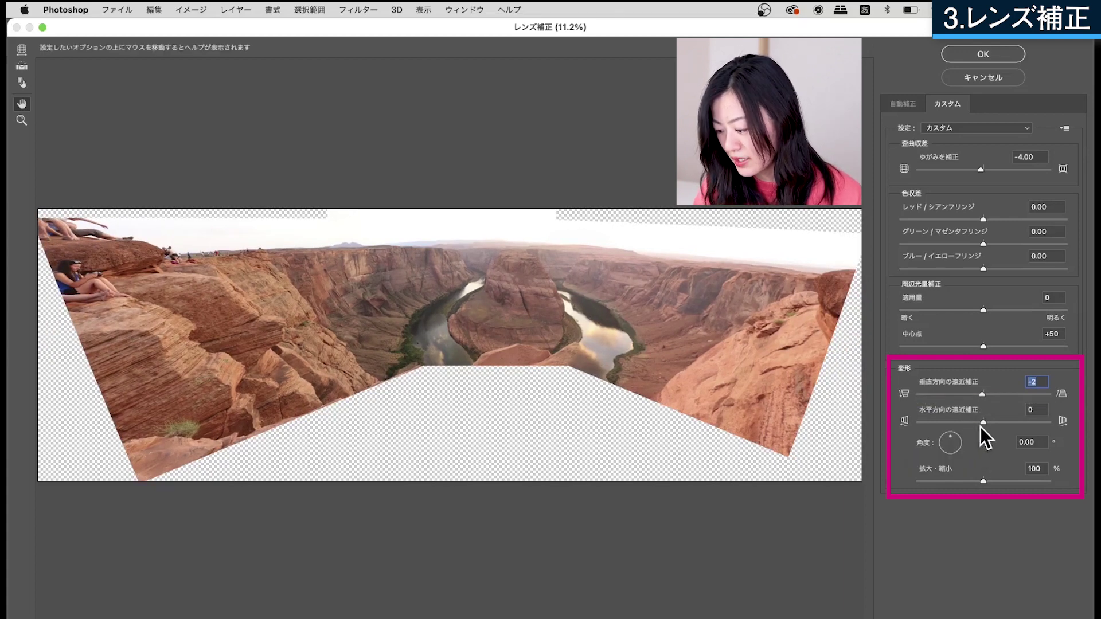
Step: Set horizontal perspective -1, angle 0 and scale 101%, then apply the correction
left_click_drag(984, 422, 1000, 422)
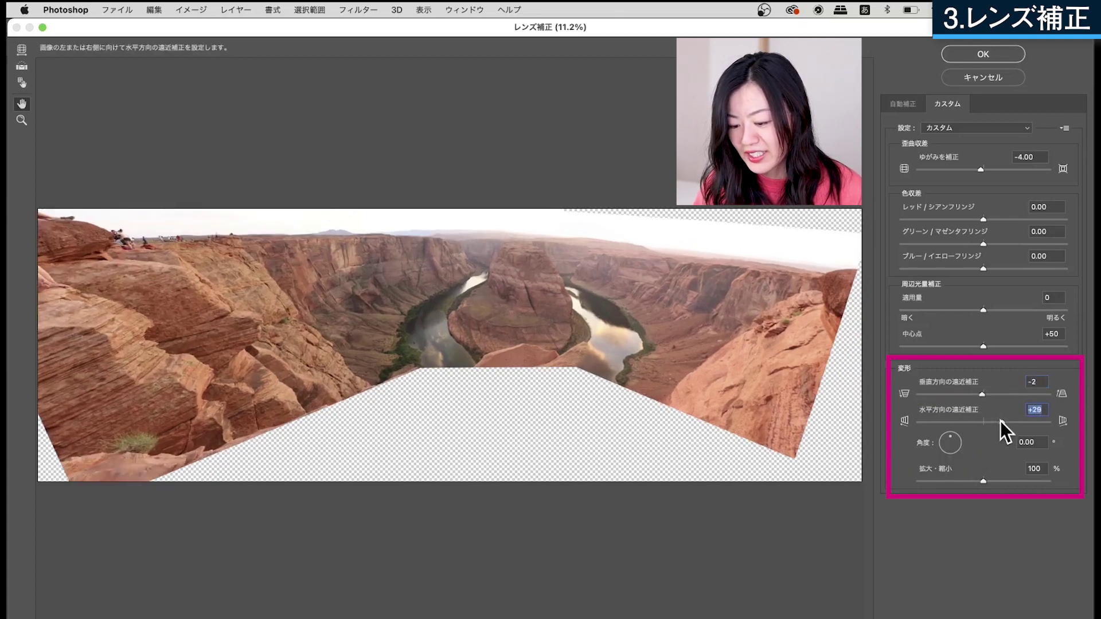
mouse_move(1000, 421)
left_mouse_down()
mouse_move(952, 421)
mouse_move(982, 422)
left_mouse_up()
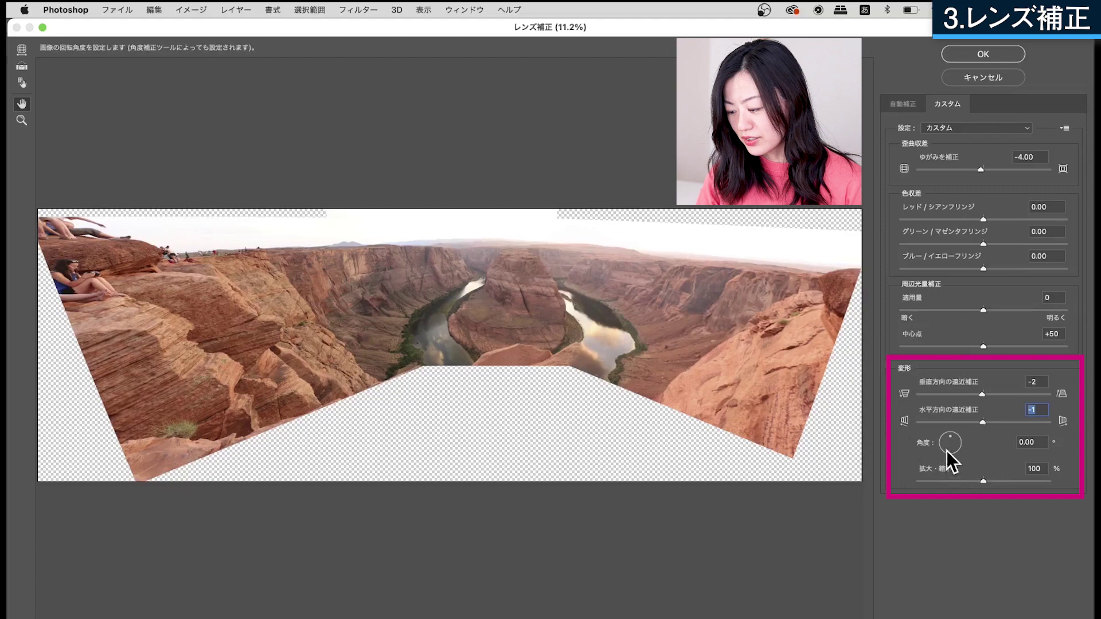
left_click_drag(950, 437, 950, 433)
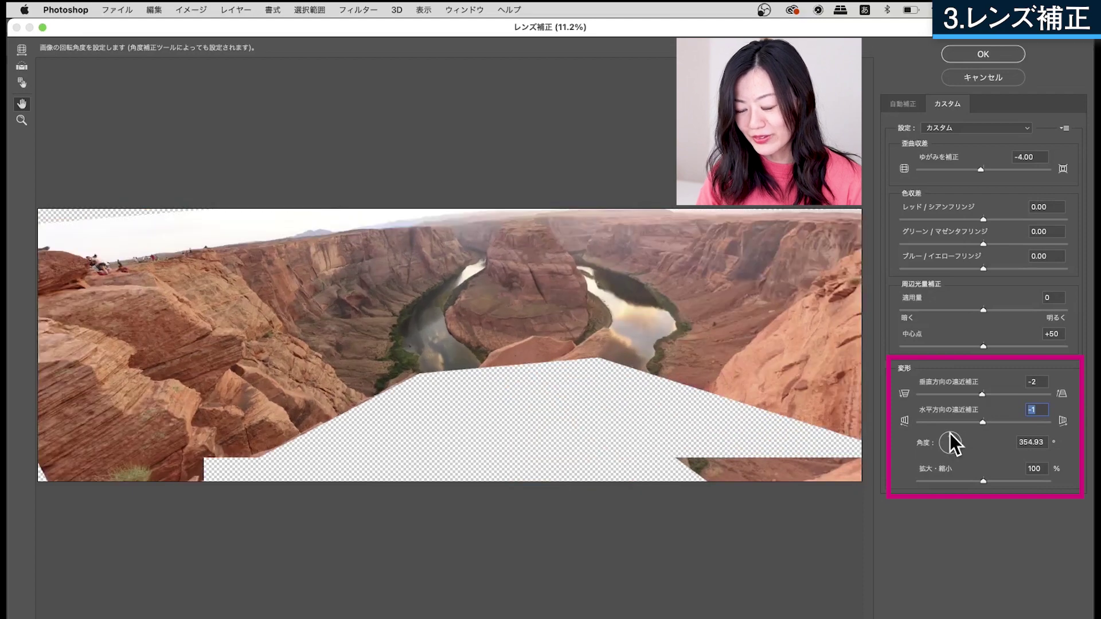
left_click_drag(949, 433, 950, 433)
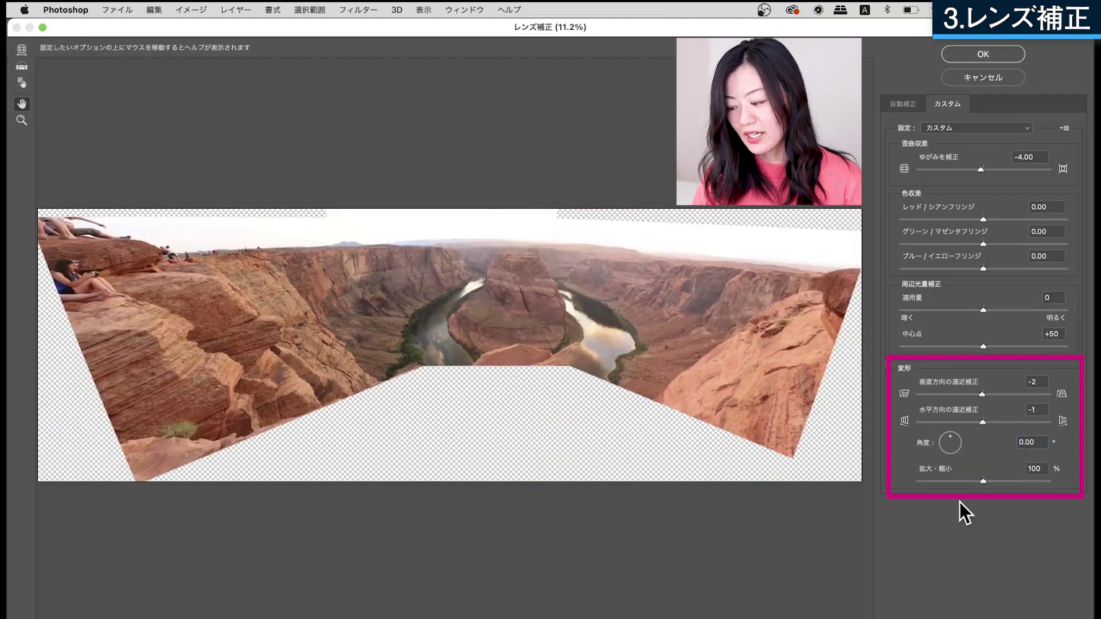
mouse_move(983, 481)
left_mouse_down()
mouse_move(998, 481)
mouse_move(969, 479)
mouse_move(984, 480)
left_mouse_up()
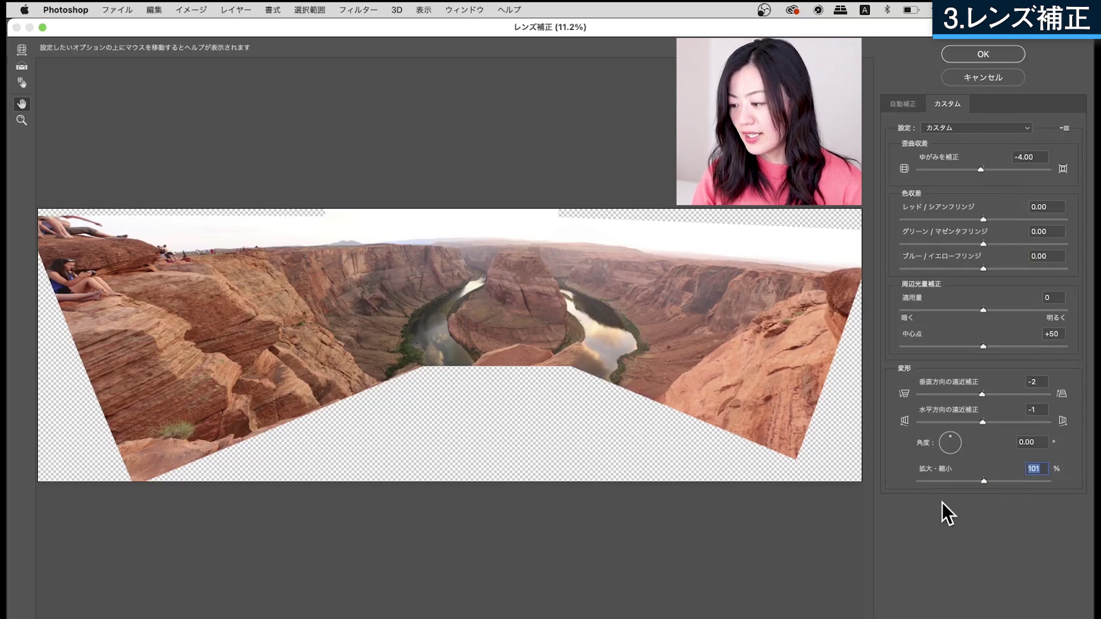
left_click(1004, 51)
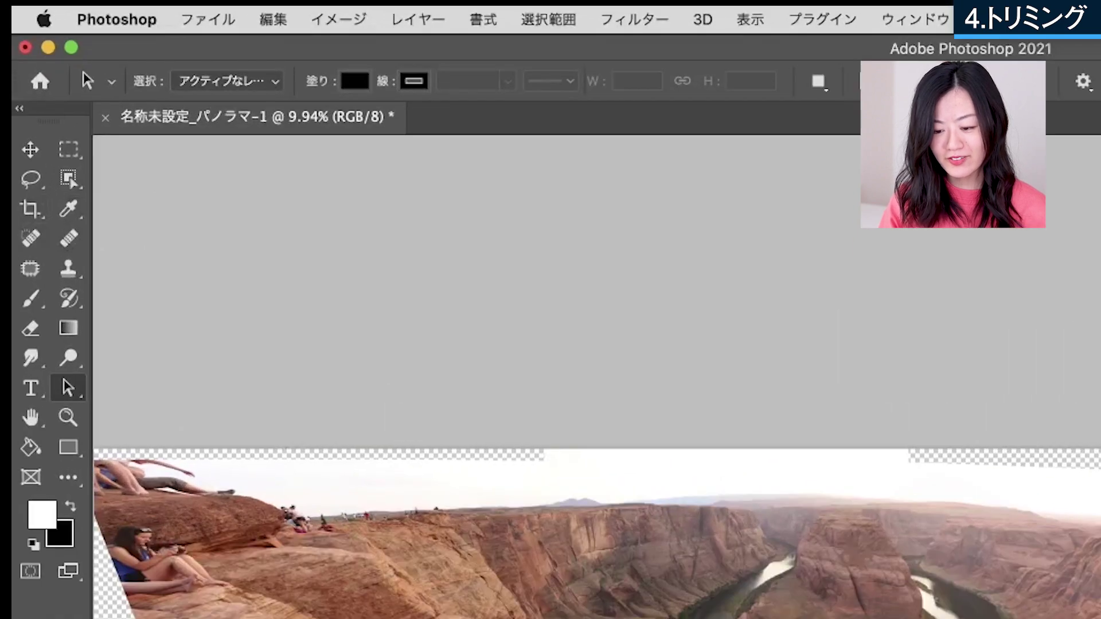
Step: Crop the panorama by raising the bottom edge and pulling in the left edge
left_click(34, 205)
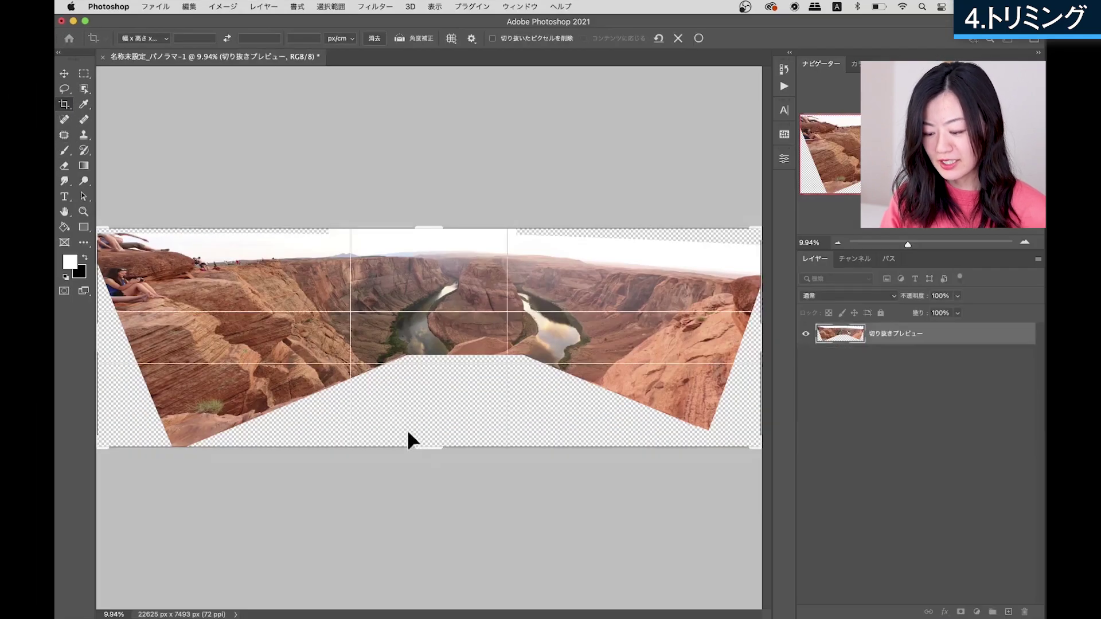
left_click_drag(430, 451, 430, 405)
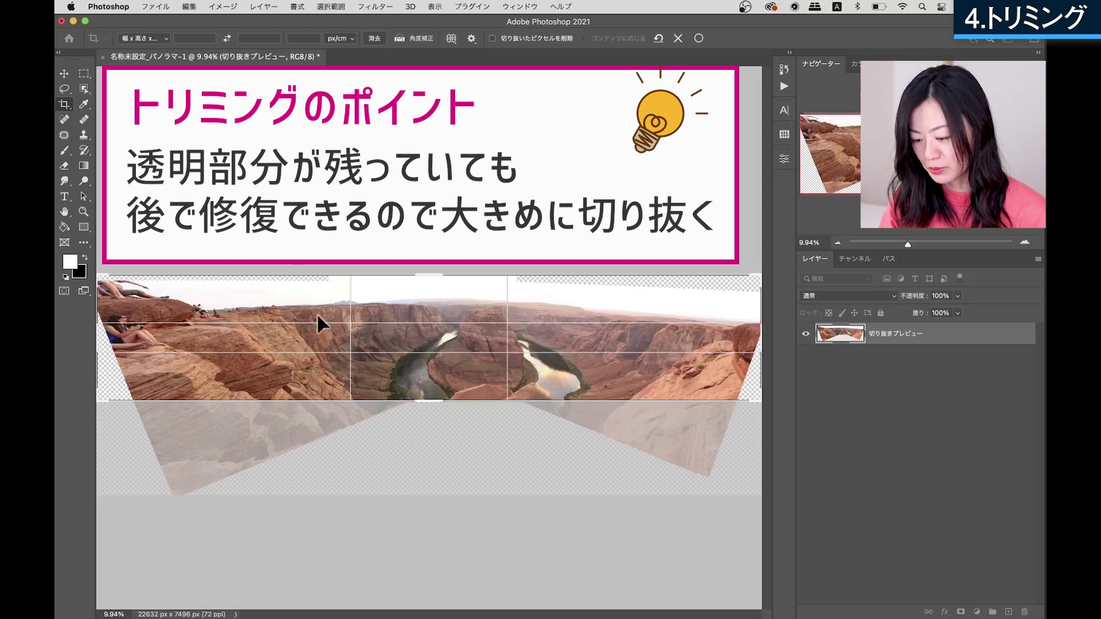
left_click_drag(98, 338, 141, 338)
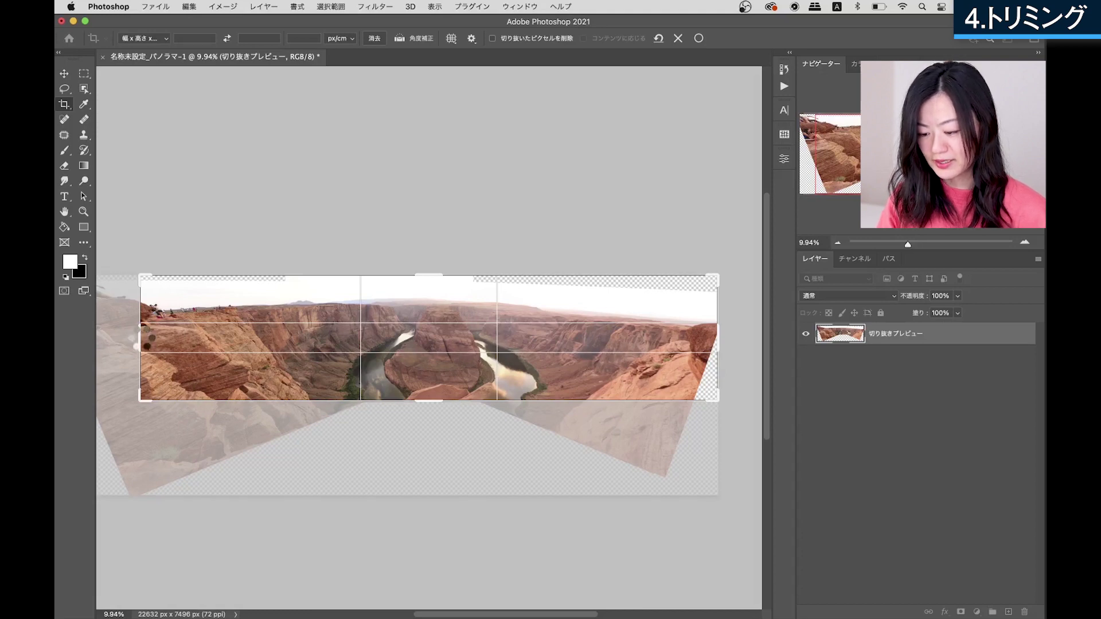
key("Return")
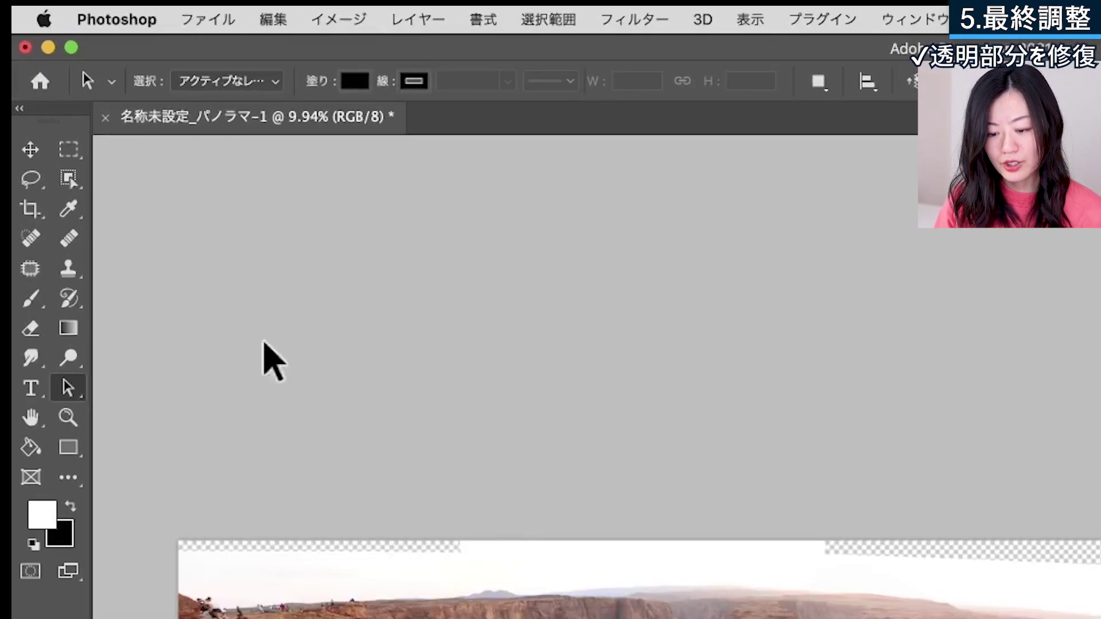
Step: Lasso the top-left transparent sky on レイヤー 1, content-aware fill it, and deselect
left_click(30, 179)
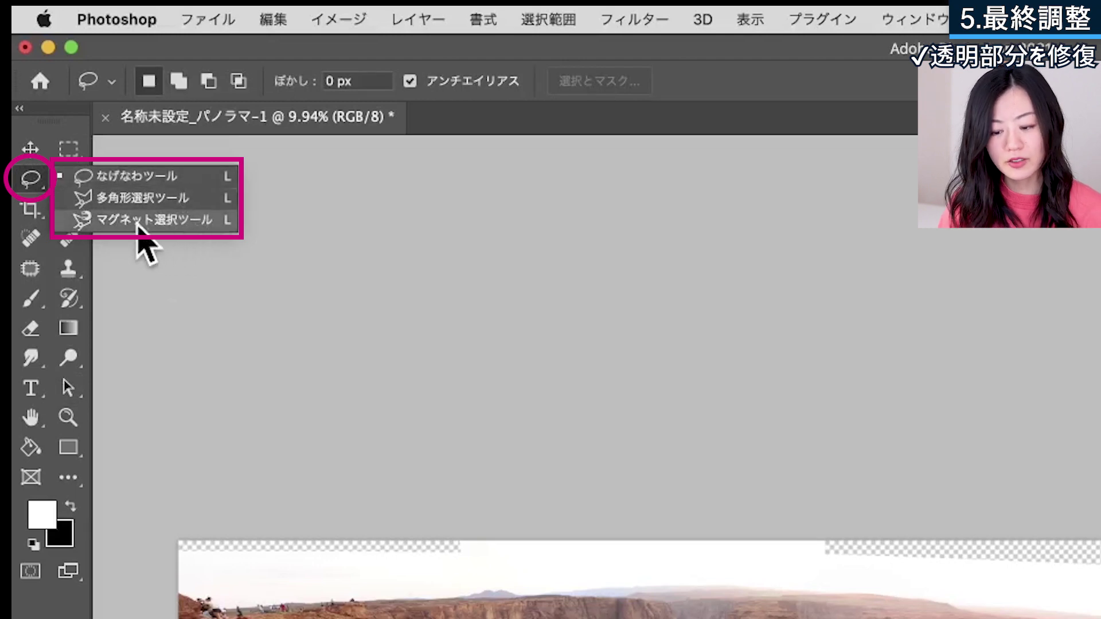
left_click(31, 180)
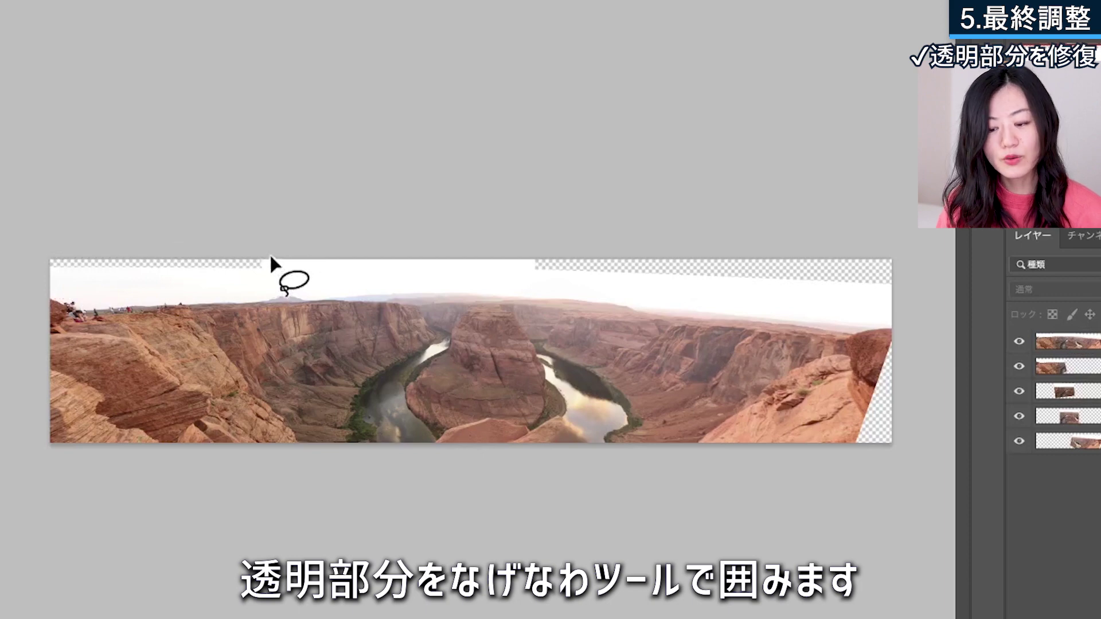
mouse_move(271, 264)
left_mouse_down()
mouse_move(253, 285)
mouse_move(76, 281)
mouse_move(43, 270)
left_mouse_up()
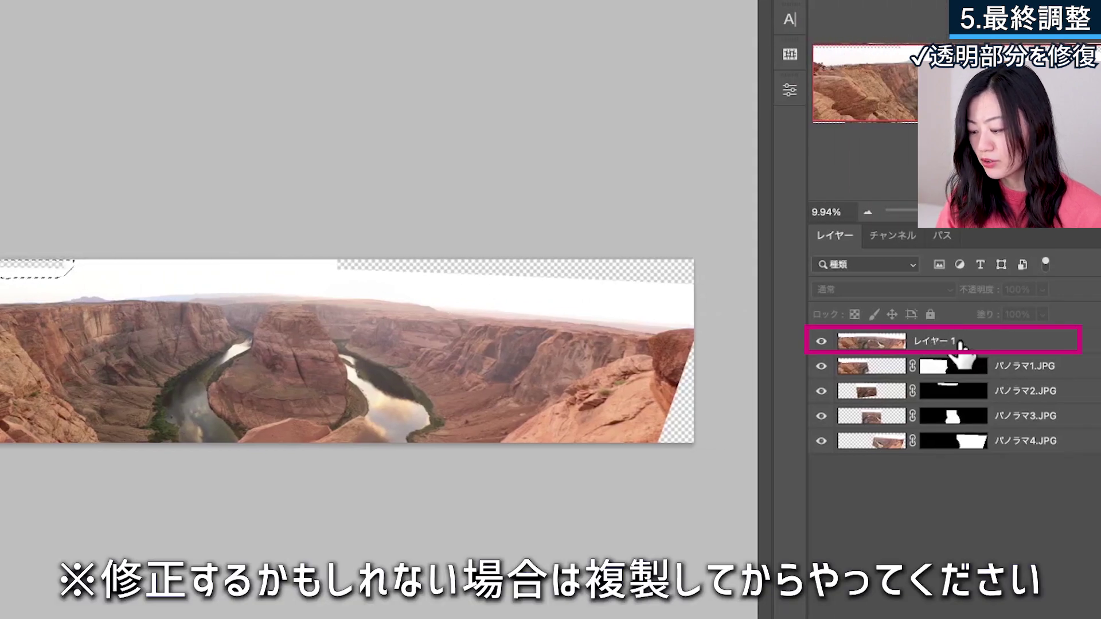
left_click(959, 343)
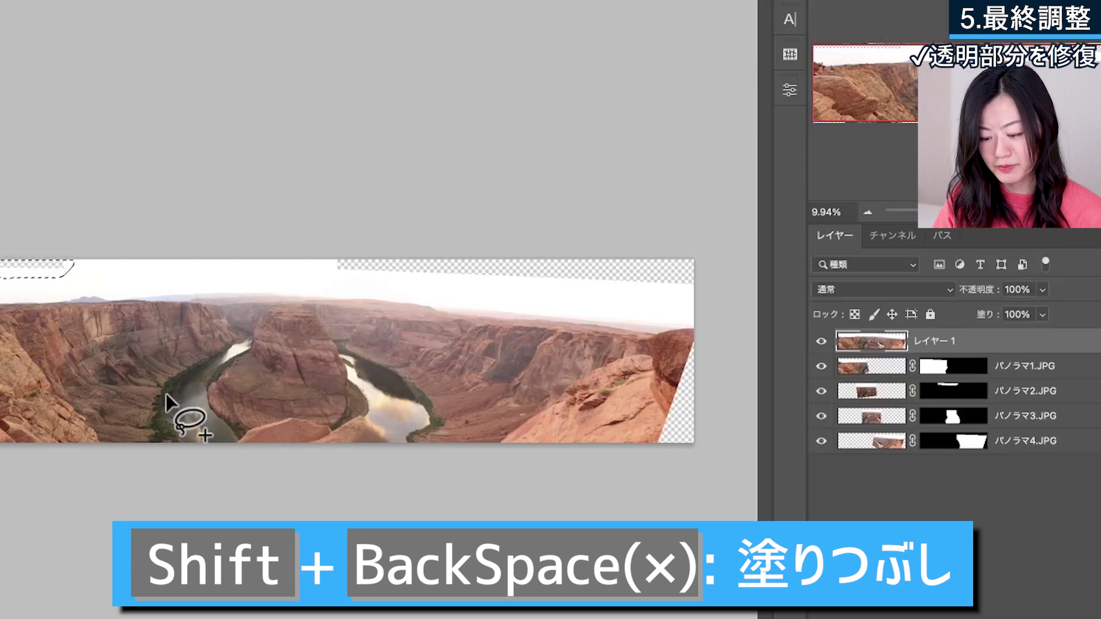
key("shift+BackSpace")
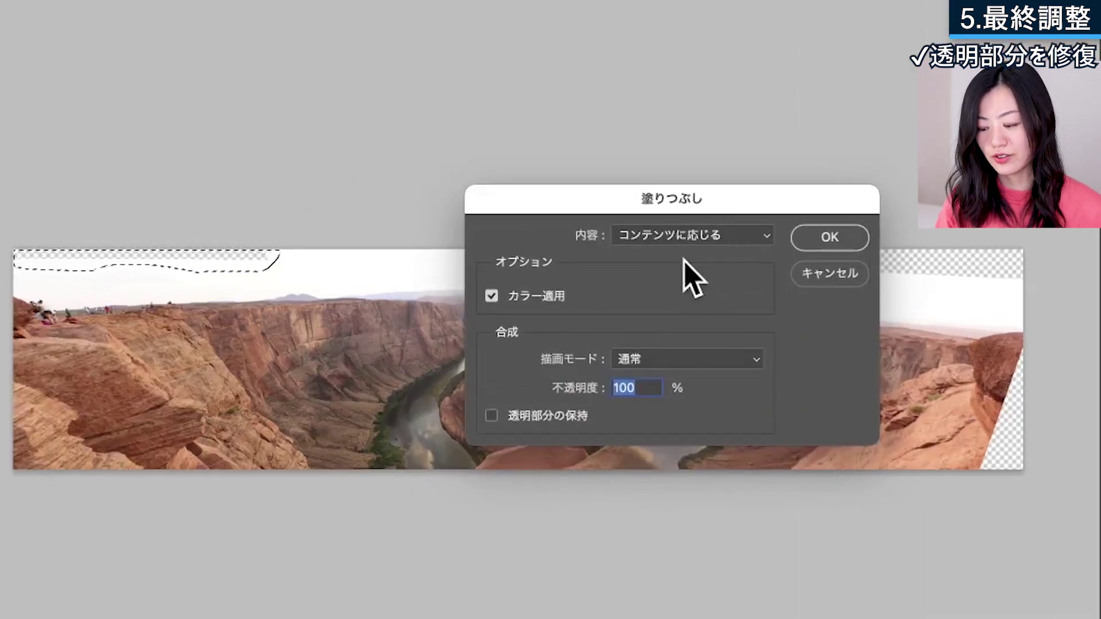
left_click(857, 239)
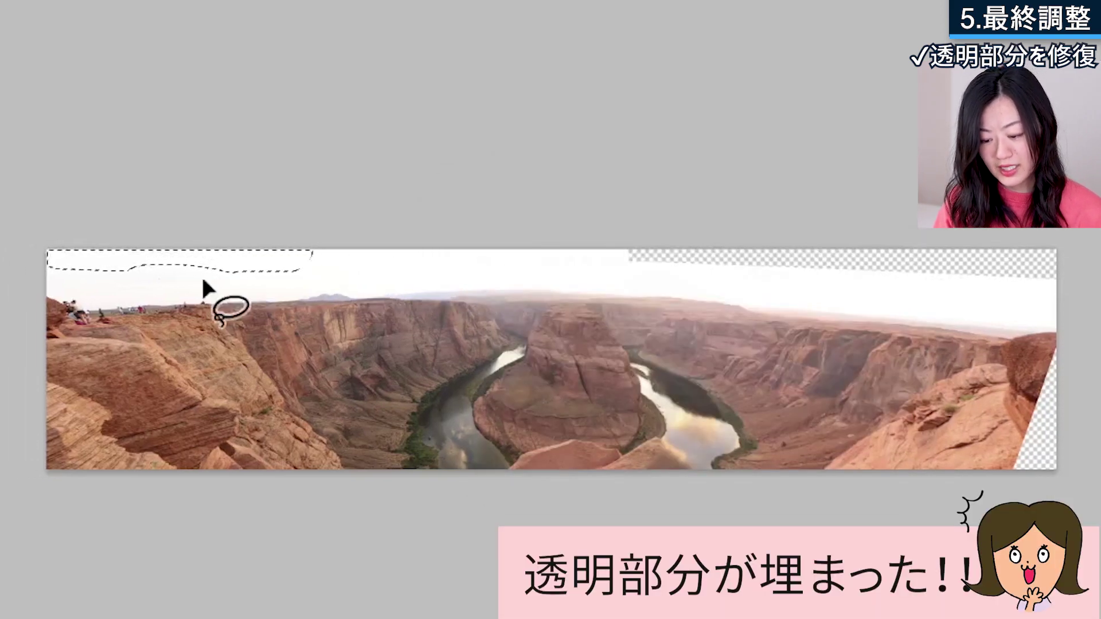
key("m")
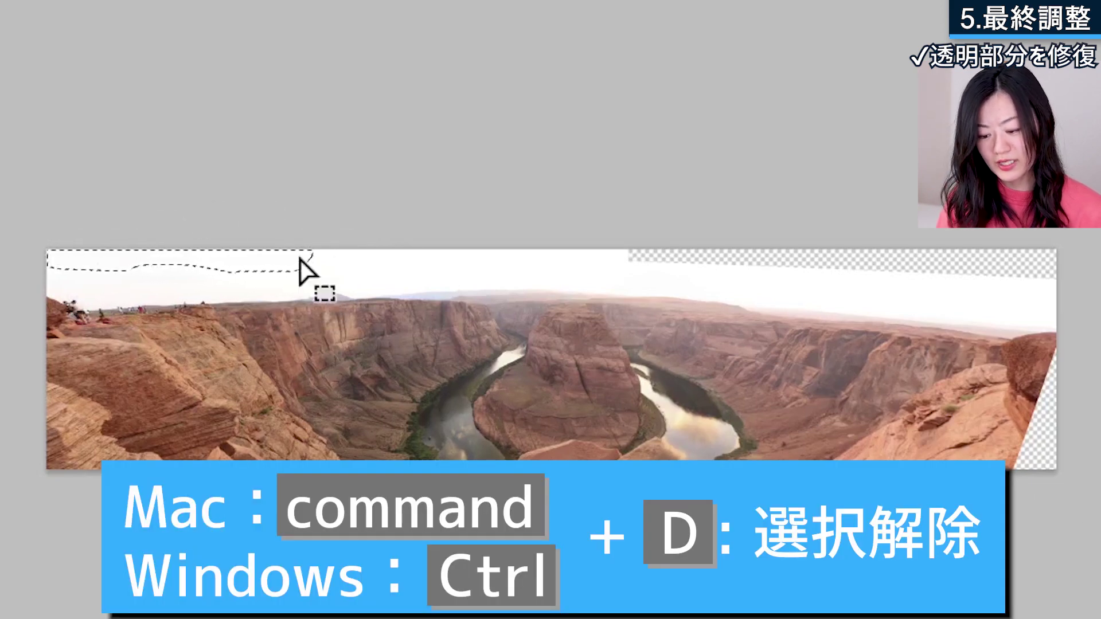
key("ctrl+d")
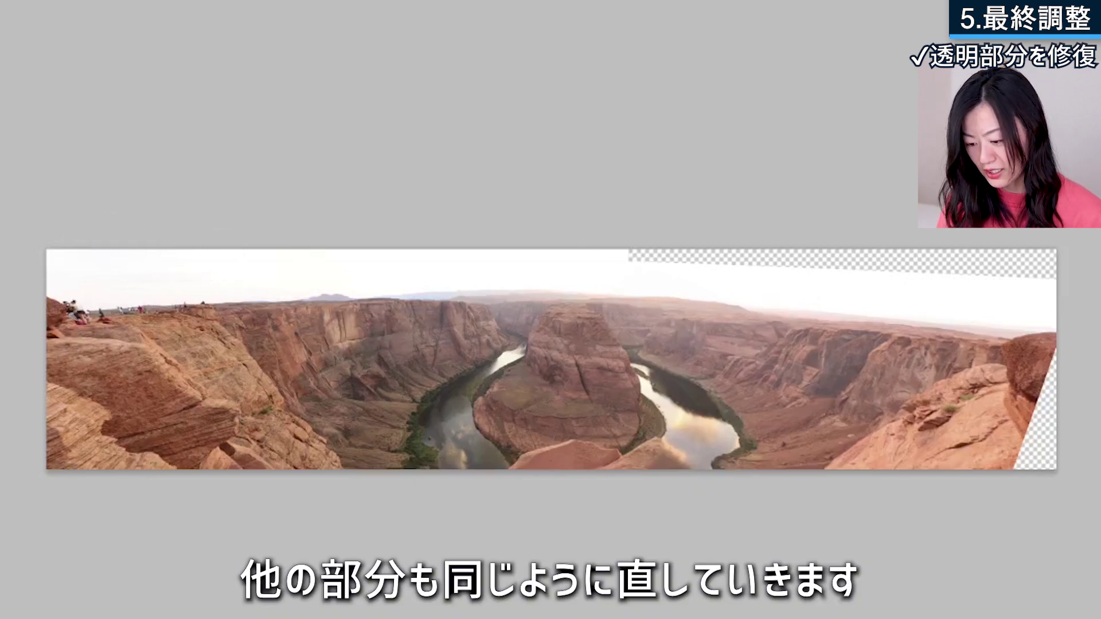
Step: Lasso the top-right transparent strip, content-aware fill it, and deselect
mouse_move(690, 273)
left_mouse_down()
mouse_move(624, 235)
mouse_move(965, 282)
left_mouse_up()
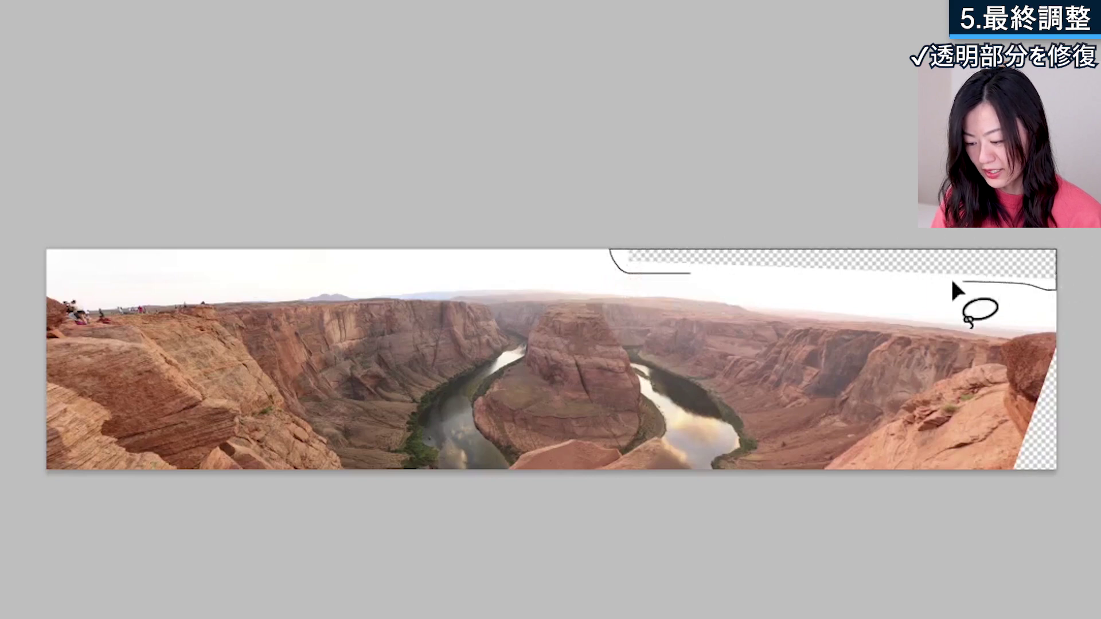
left_click_drag(965, 282, 717, 275)
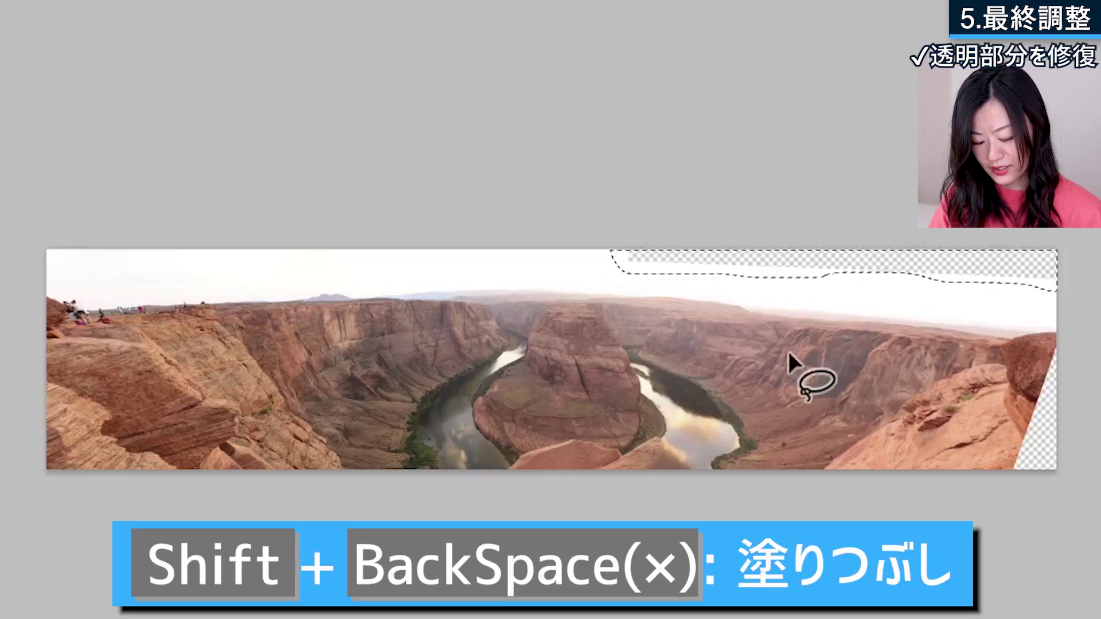
key("shift+BackSpace")
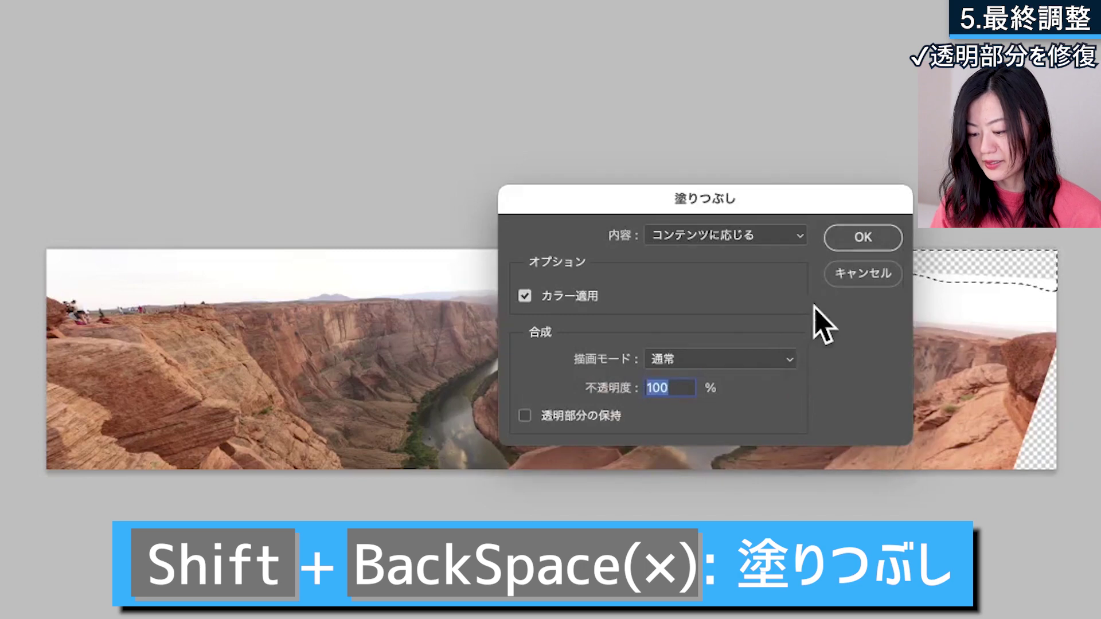
left_click(890, 238)
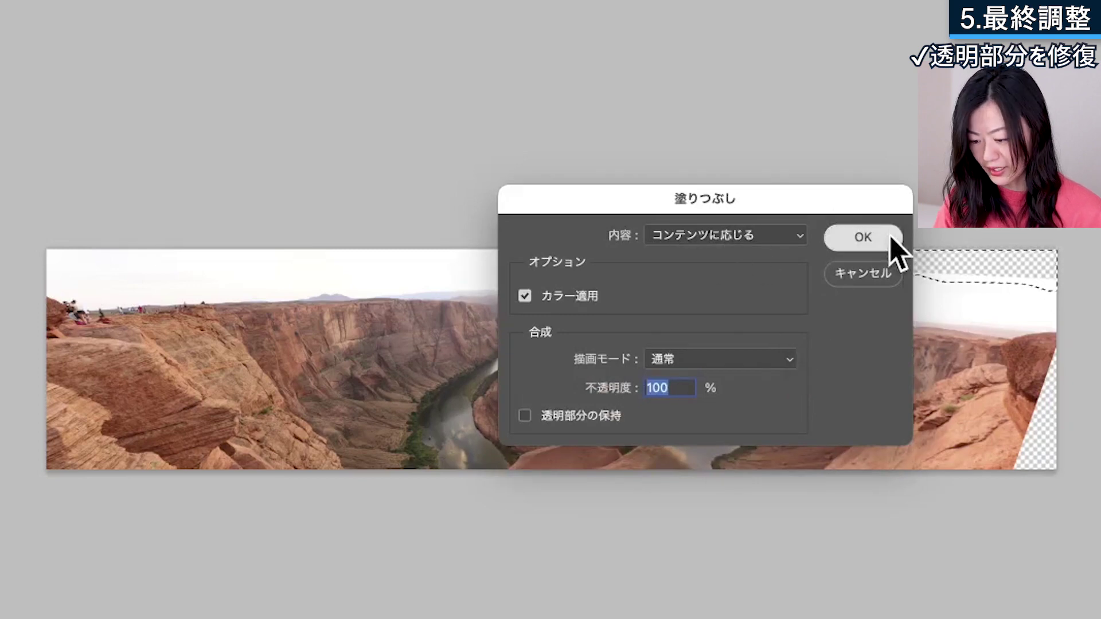
key("ctrl+d")
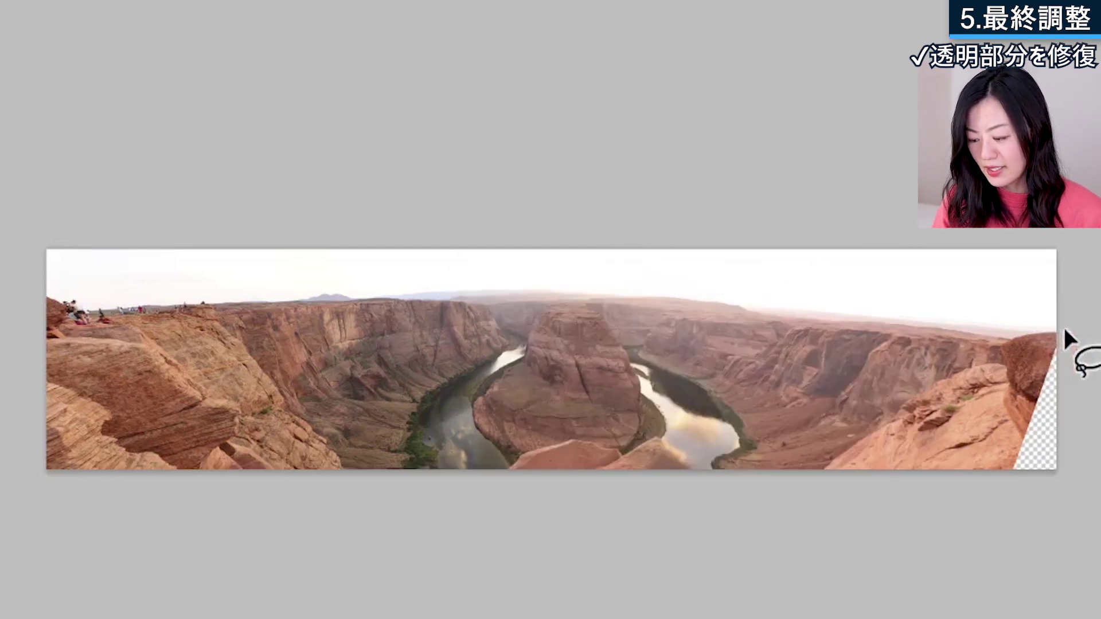
Step: Select the empty bottom-right corner and fill it with content-aware content
left_click_drag(1064, 330, 1067, 345)
key("shift+BackSpace")
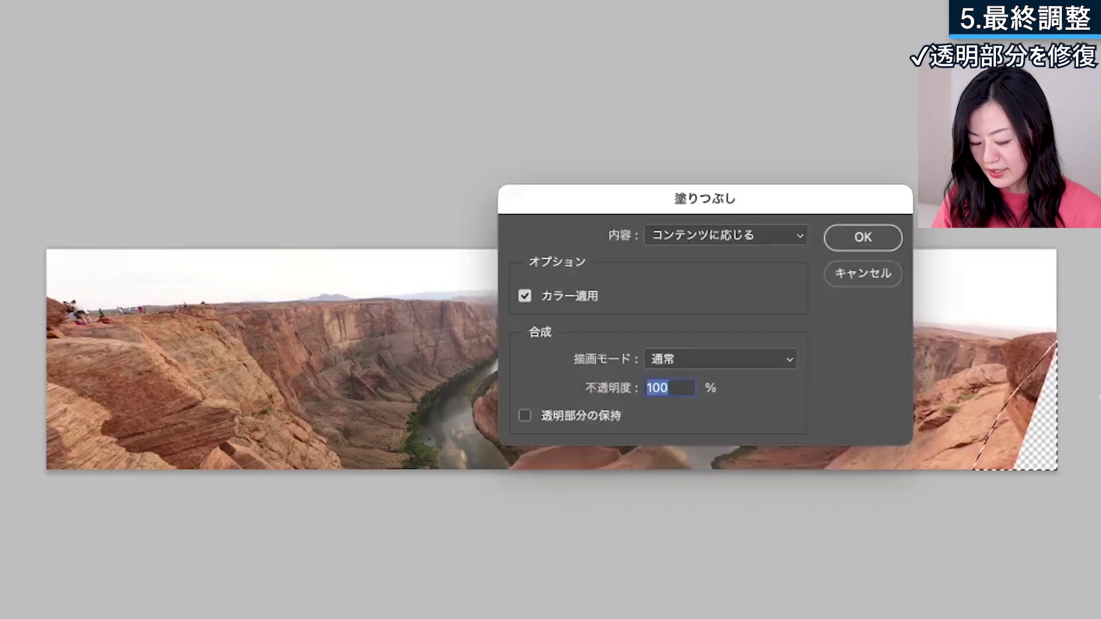
key("Return")
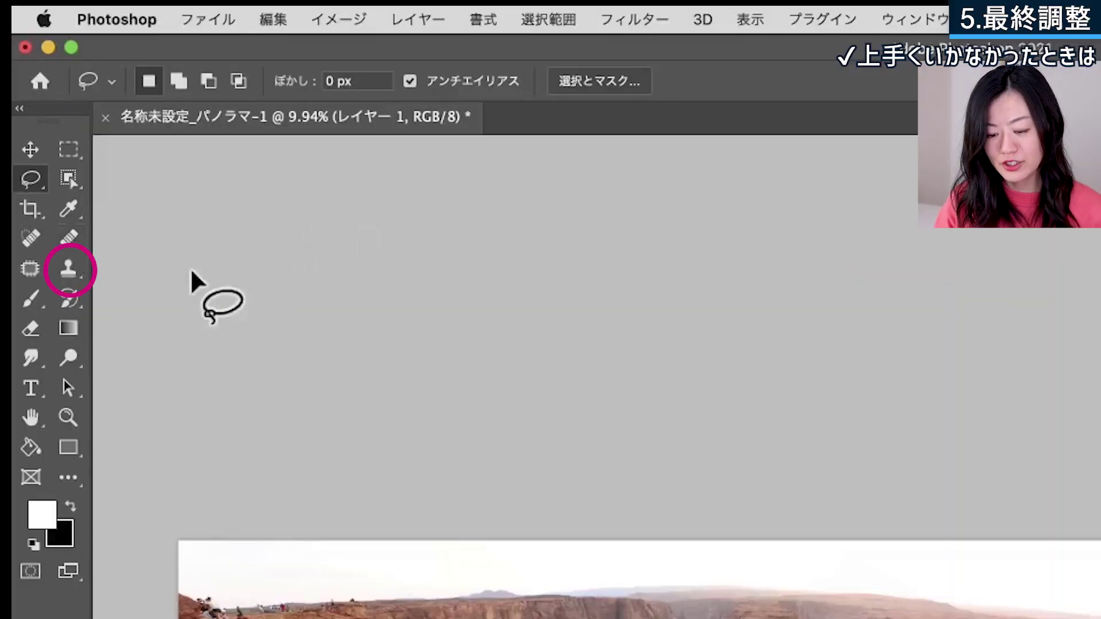
Step: With the Clone Stamp, zoom in and paint nearby rock texture over the dark patch
left_click(78, 269)
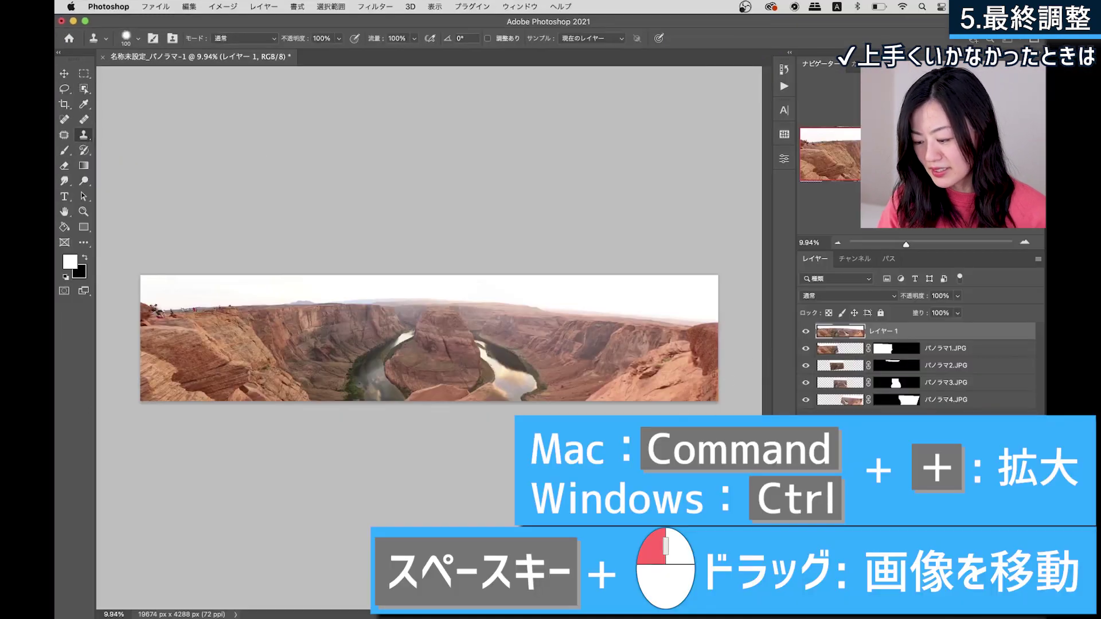
key("super+plus")
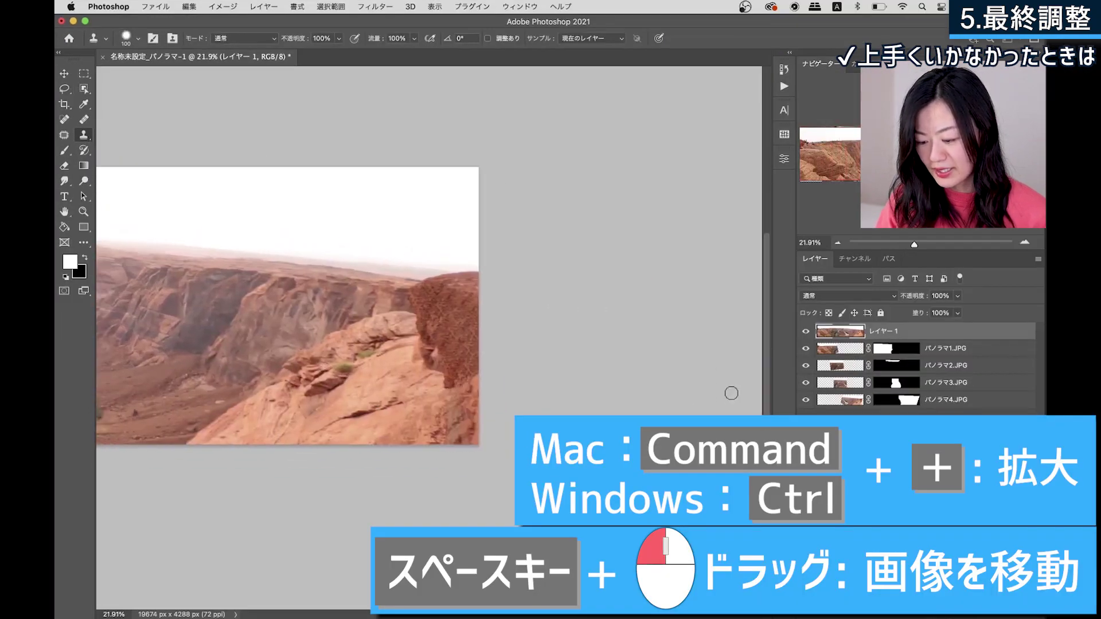
key("super+plus")
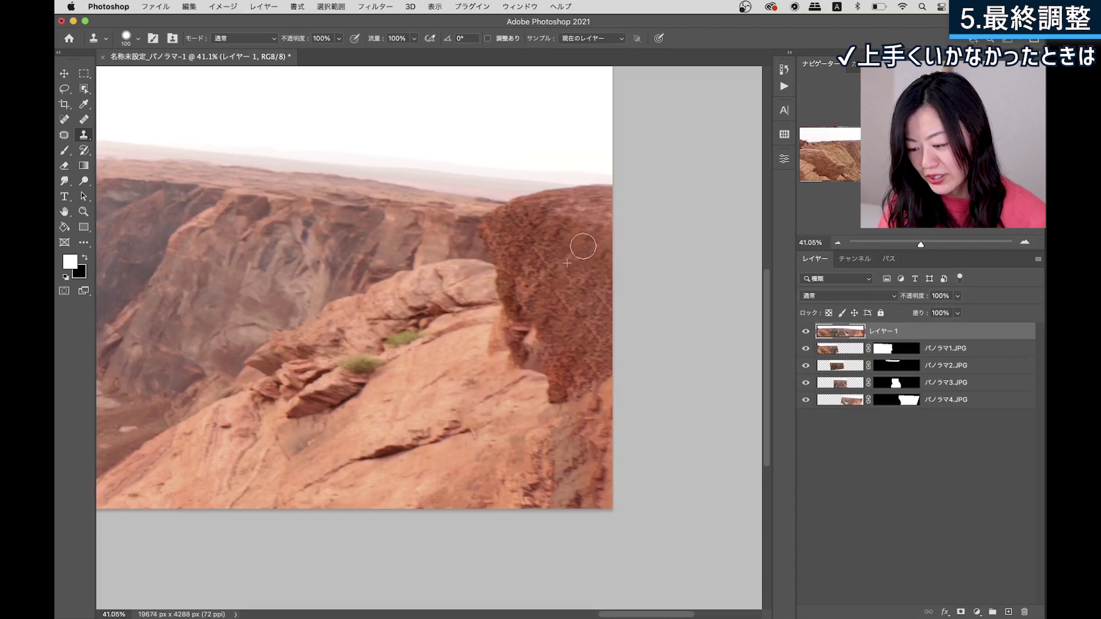
left_click_drag(591, 243, 573, 283)
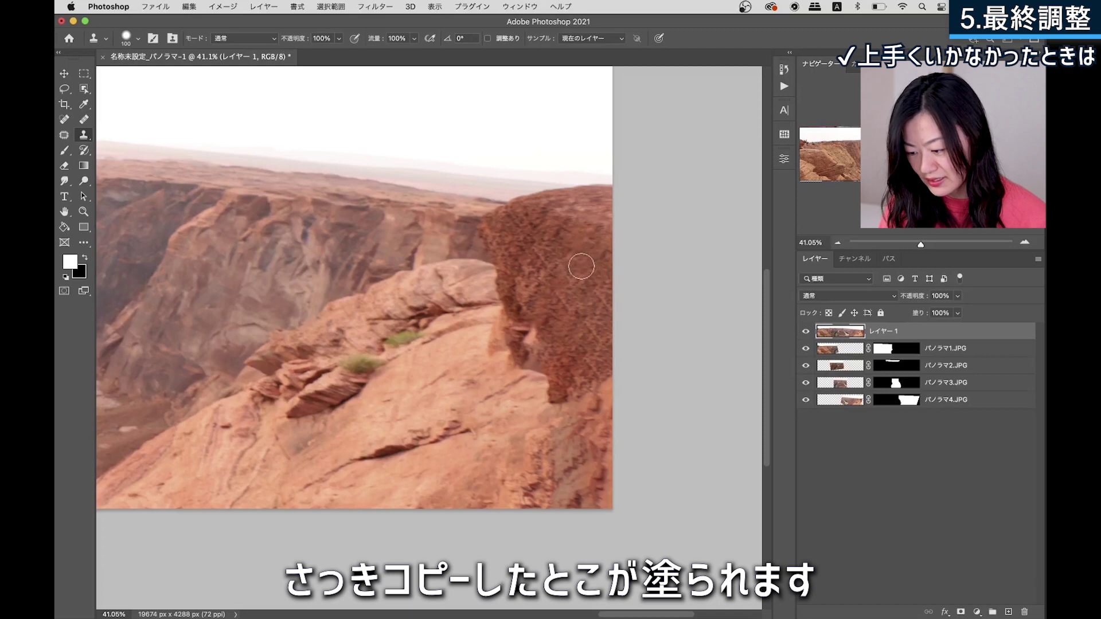
left_click_drag(582, 266, 605, 261)
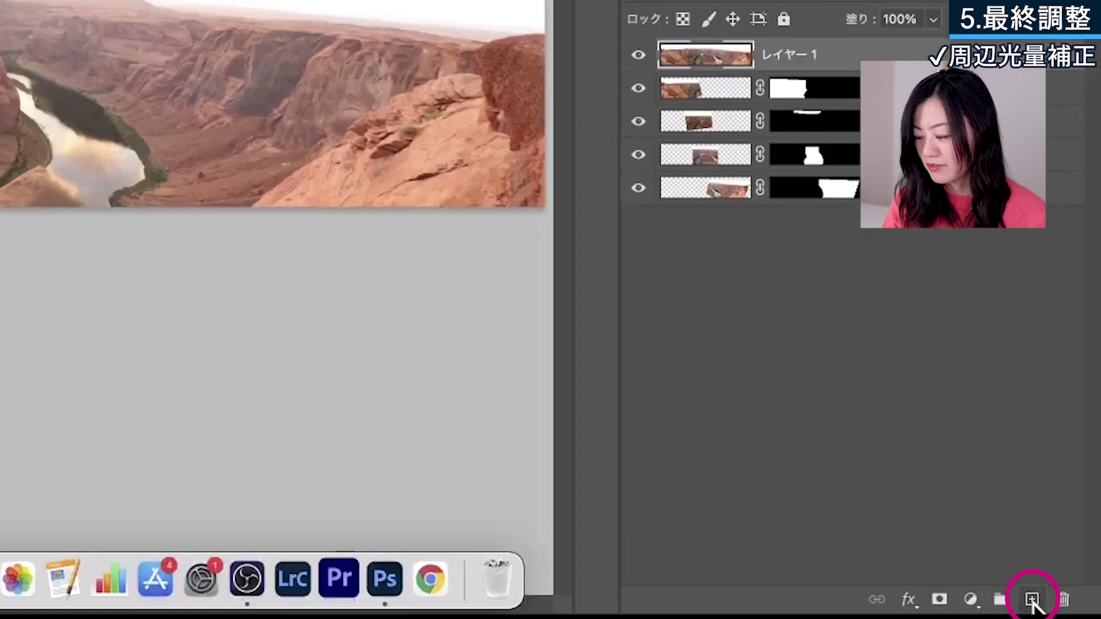
Step: Add new layer レイヤー 2 and set a radial Basic Foreground to Background gradient
left_click(1032, 601)
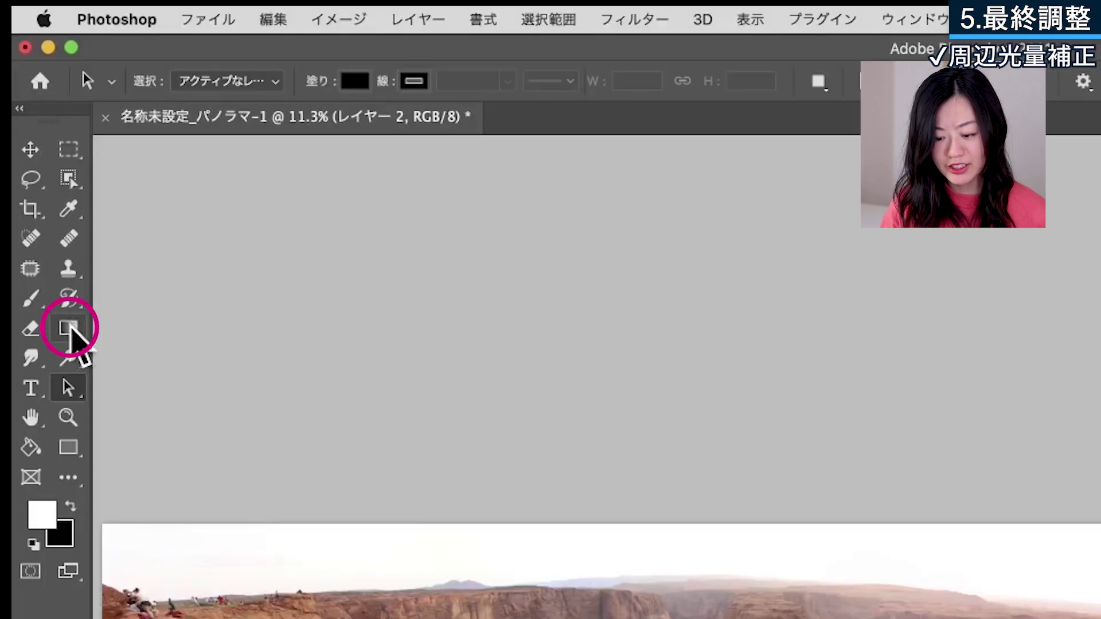
left_click(68, 329)
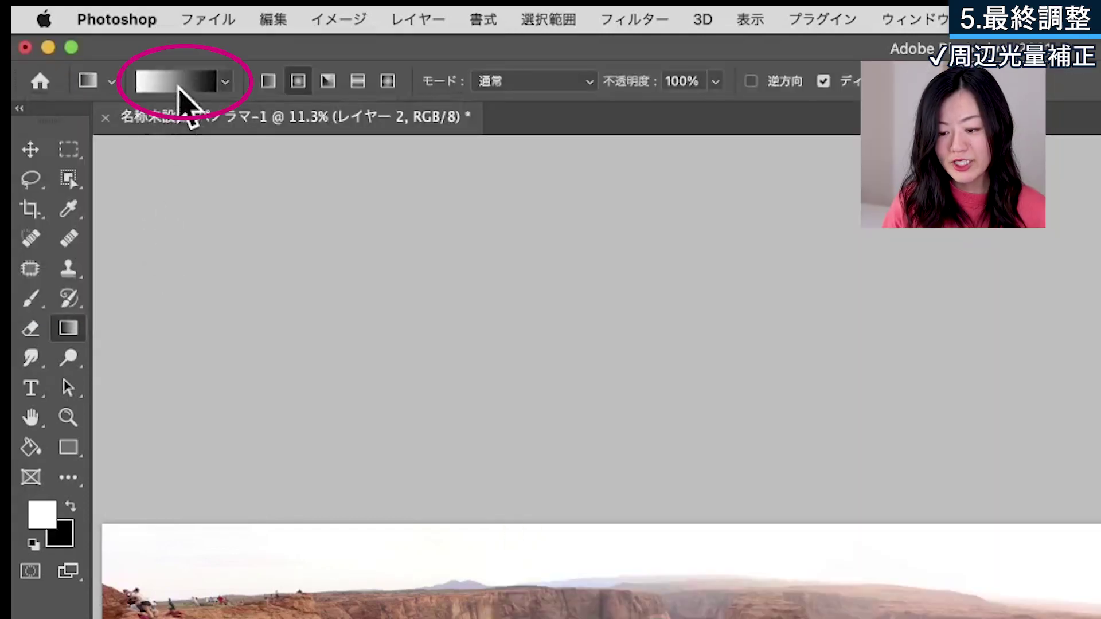
left_click(176, 85)
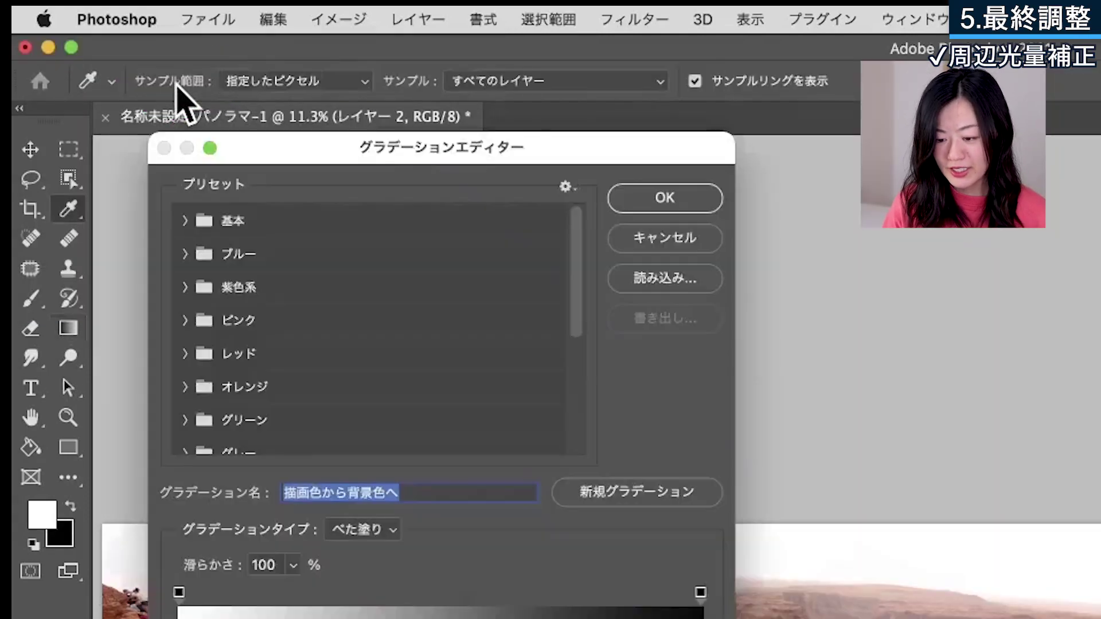
left_click(183, 221)
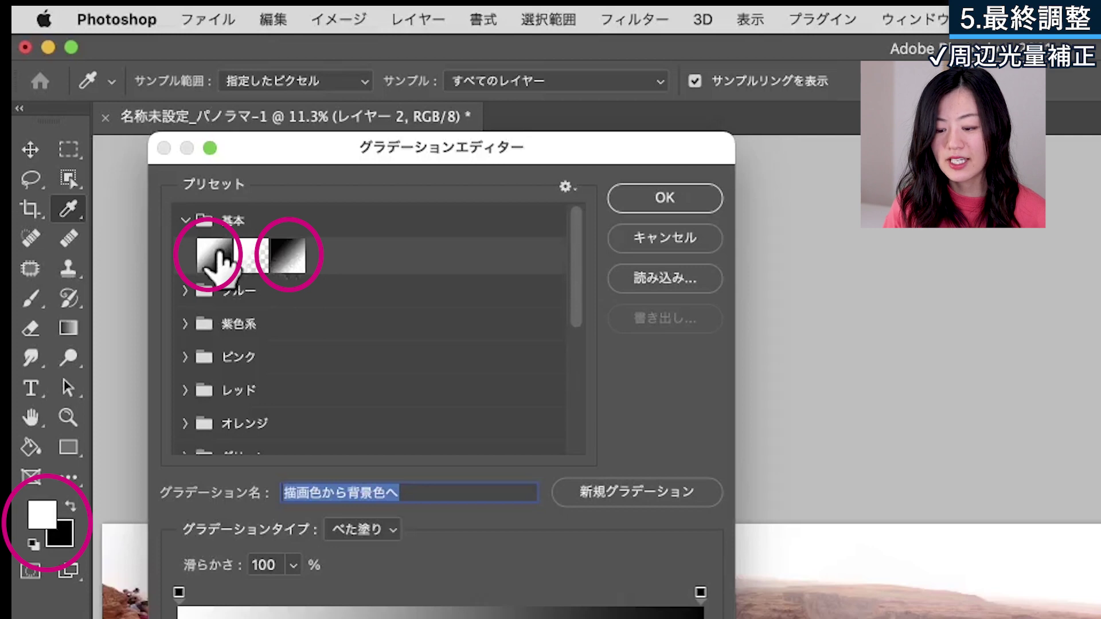
left_click(219, 258)
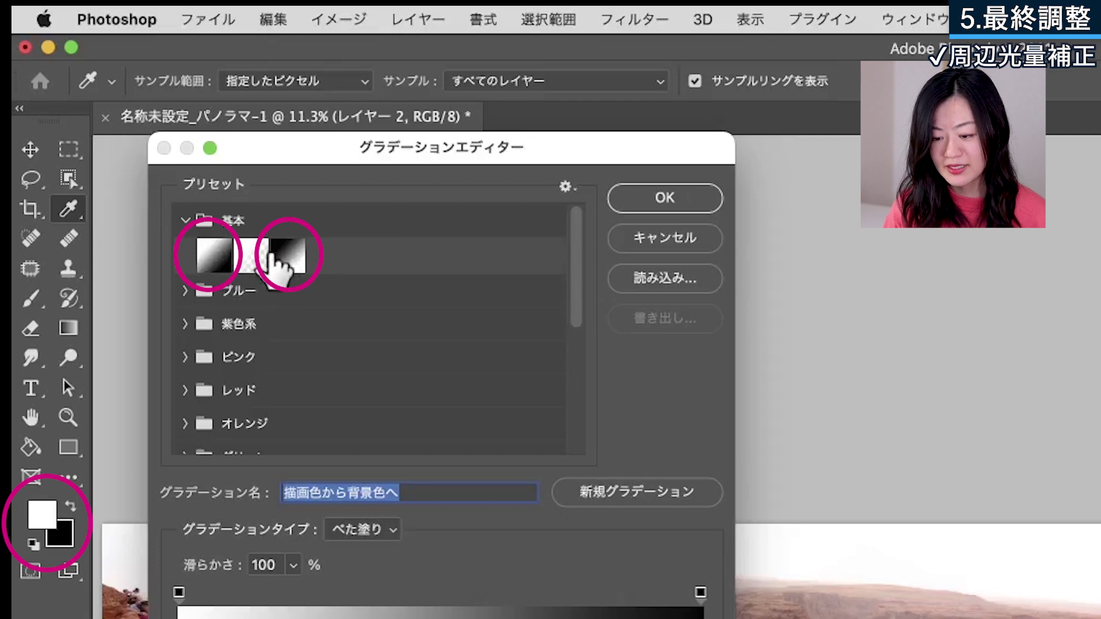
left_click(691, 201)
left_click(298, 83)
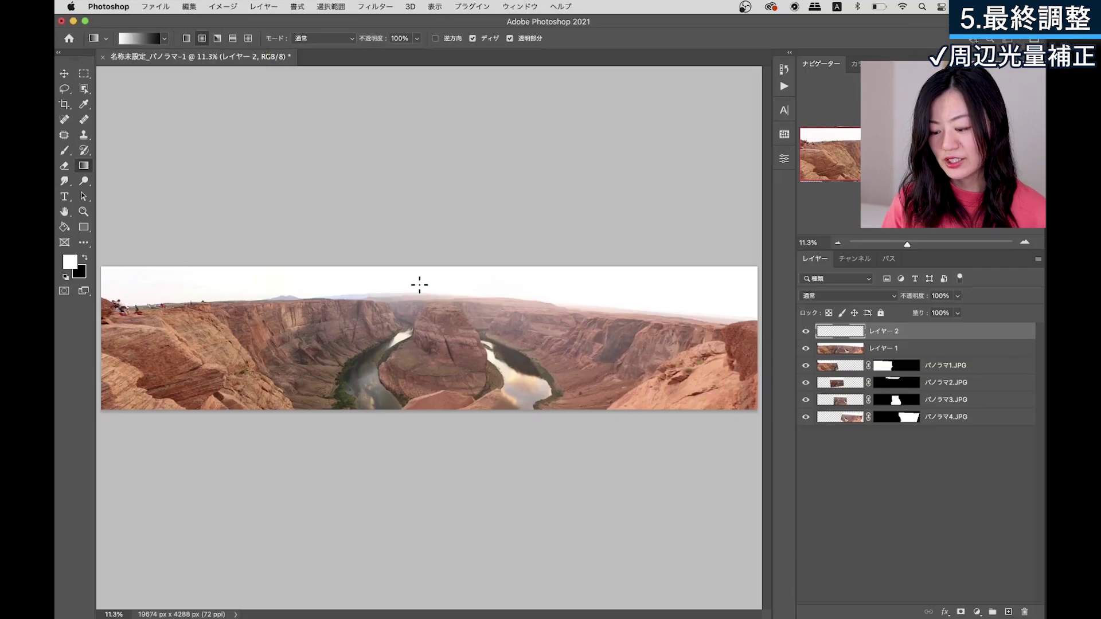
Step: Drag a radial gradient from the panorama centre past the top-right corner, blending it as Multiply (乗算)
left_click_drag(438, 347, 530, 293)
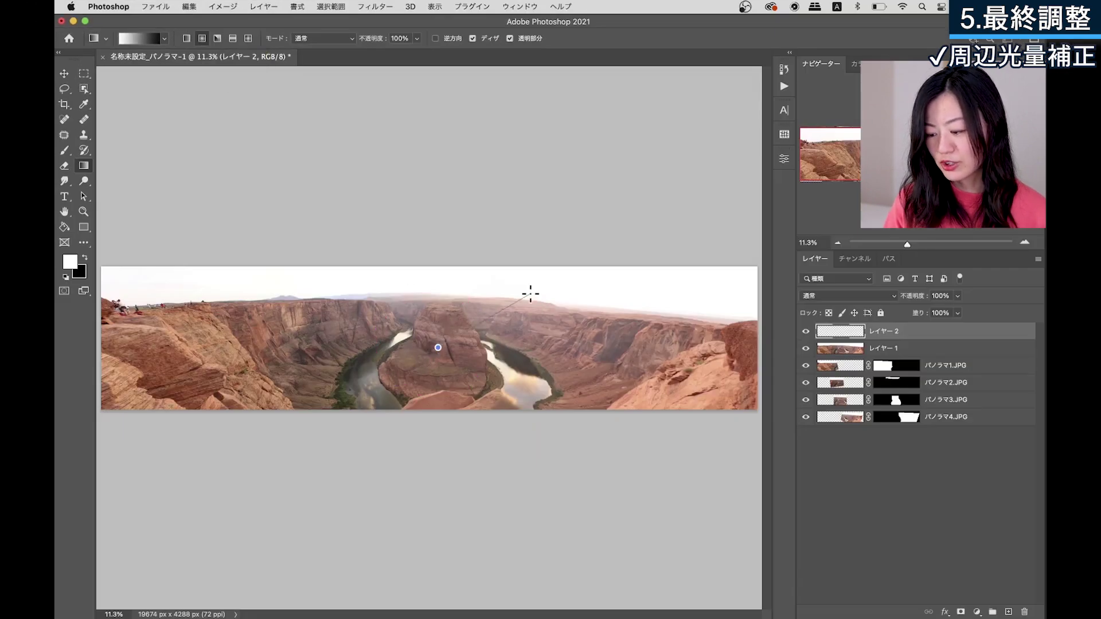
left_click_drag(669, 116, 747, 94)
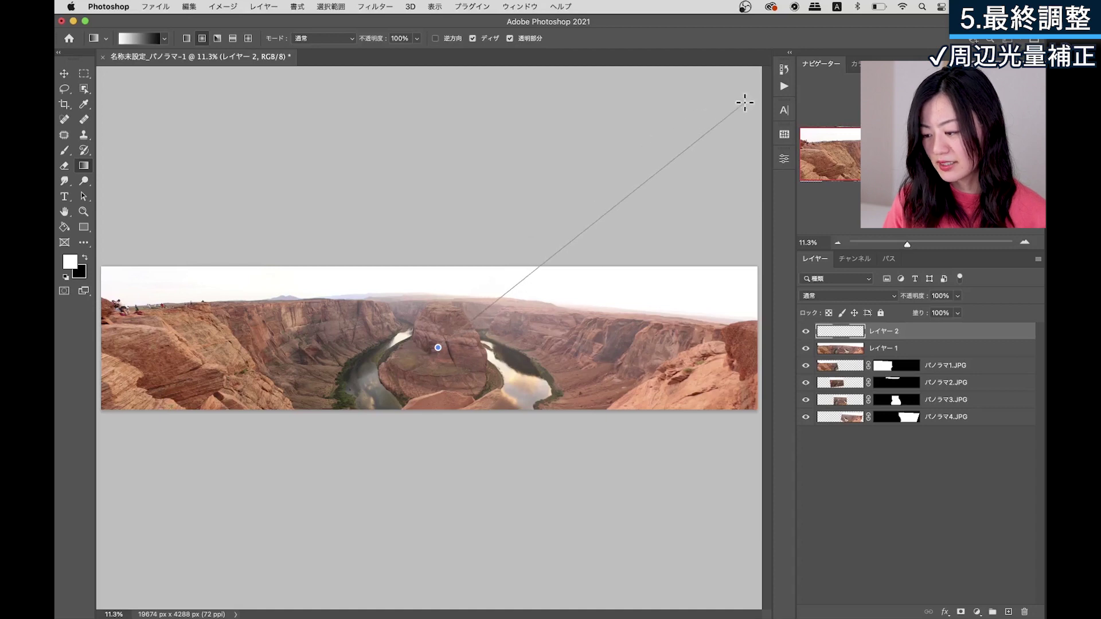
left_click_drag(748, 90, 753, 79)
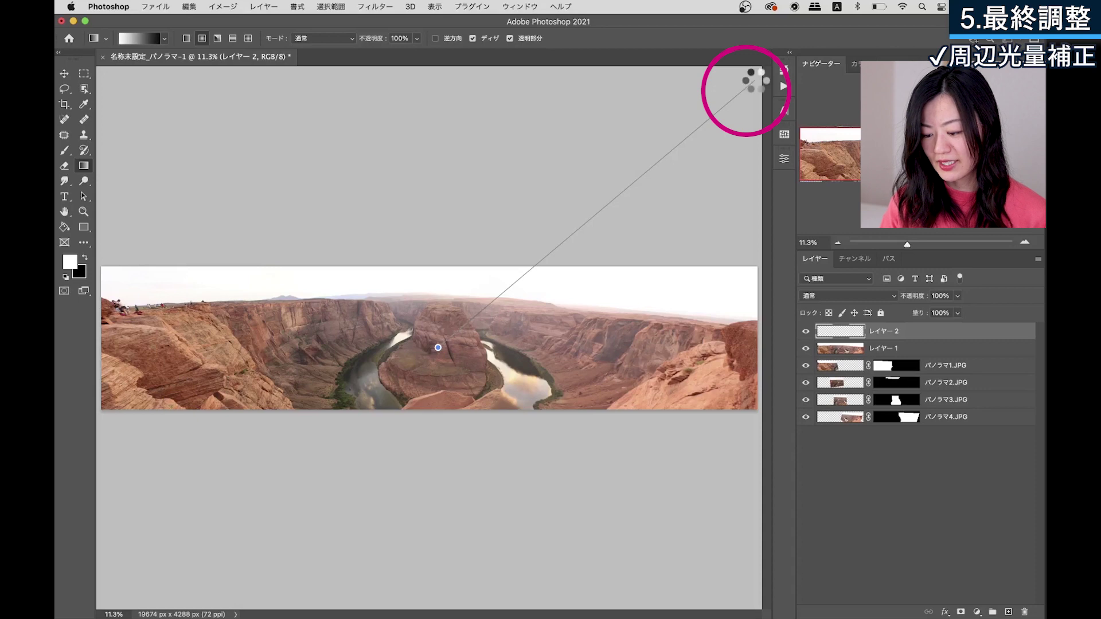
left_click_drag(749, 88, 750, 86)
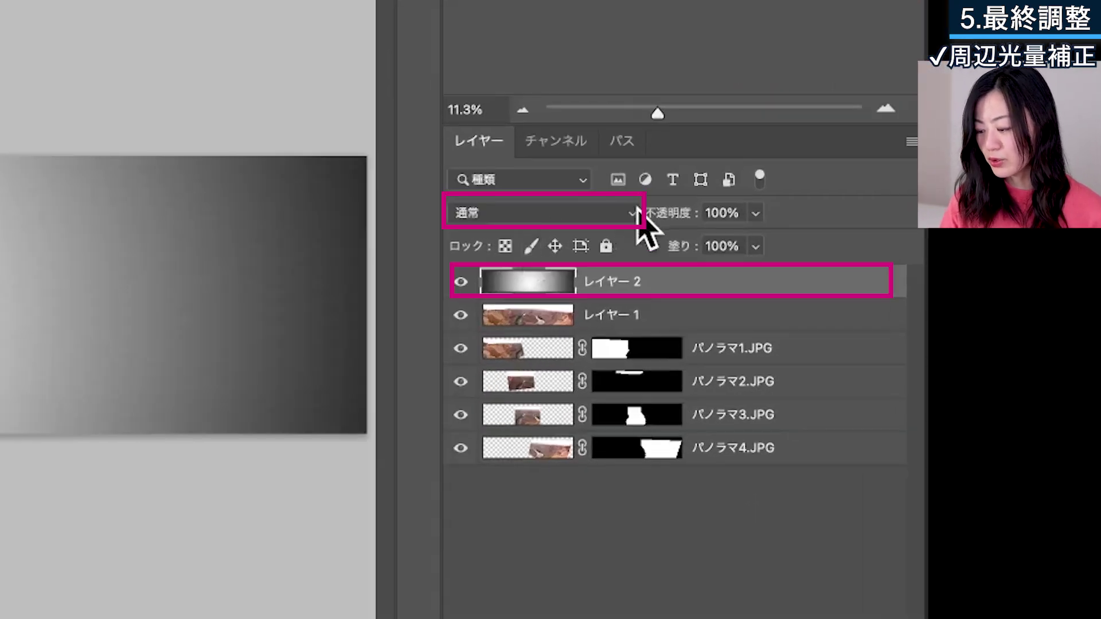
left_click(633, 212)
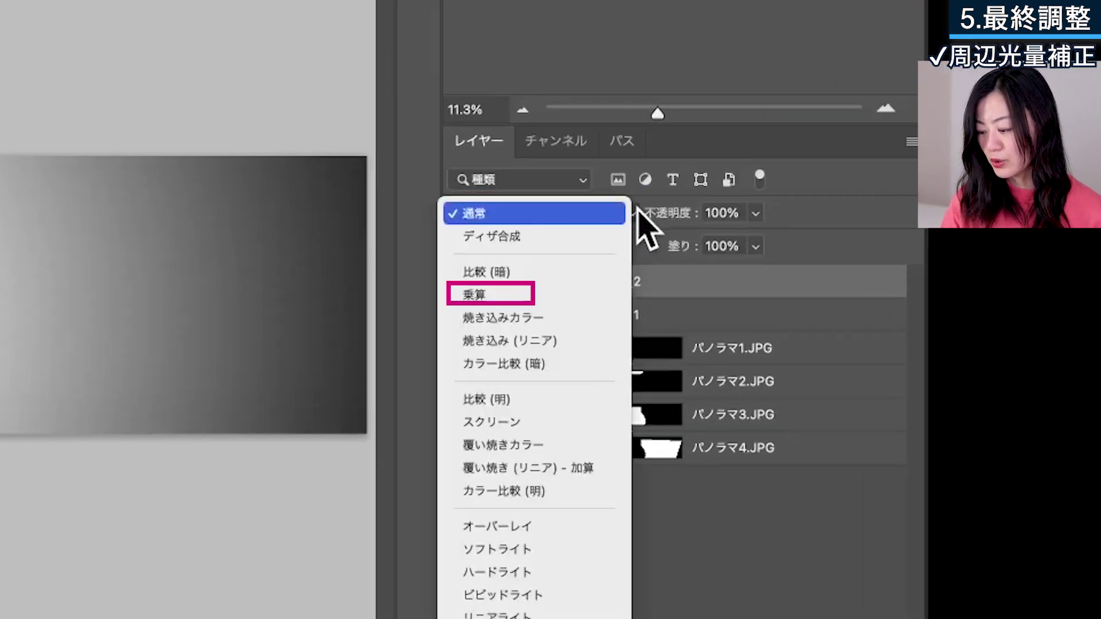
left_click(572, 295)
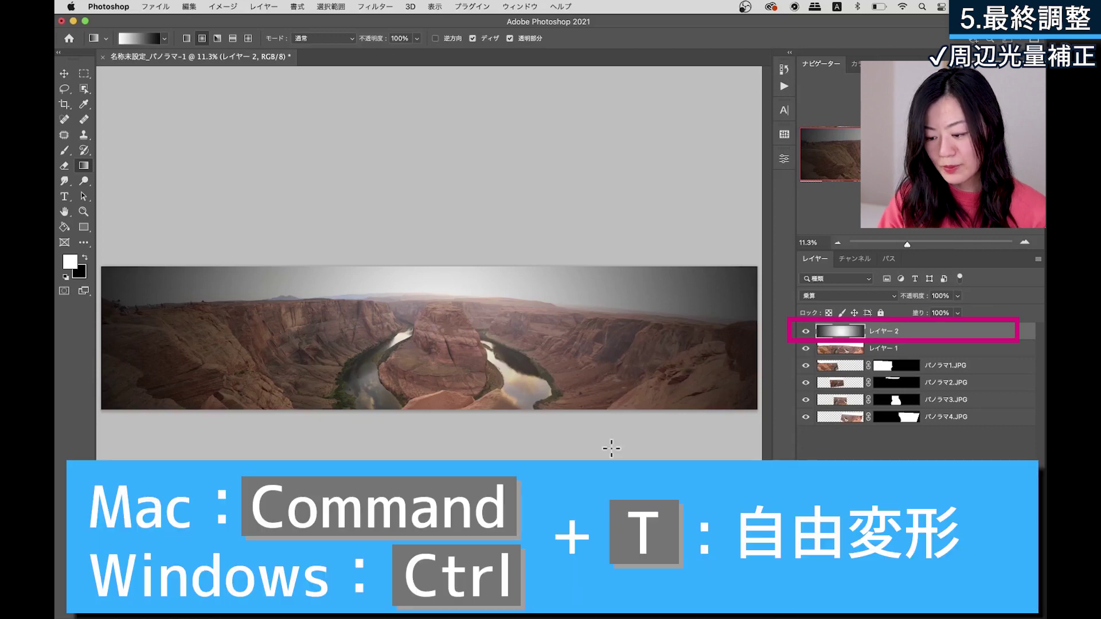
Step: Free-transform the レイヤー 2 vignette gradient up to about 133.7% and commit it
key("ctrl+t")
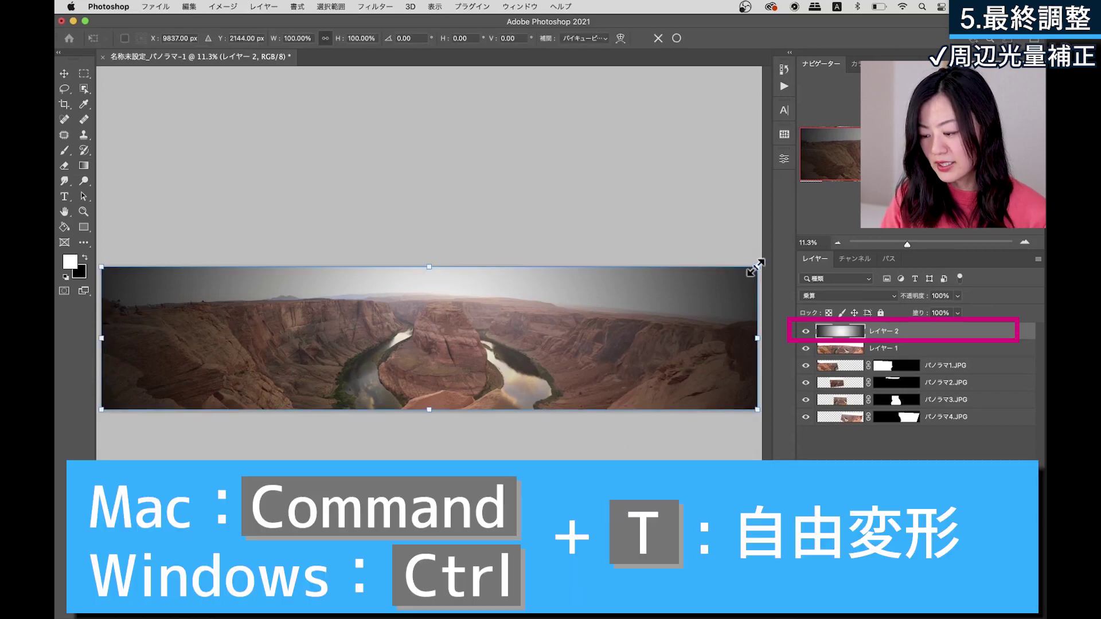
left_click_drag(756, 268, 801, 248)
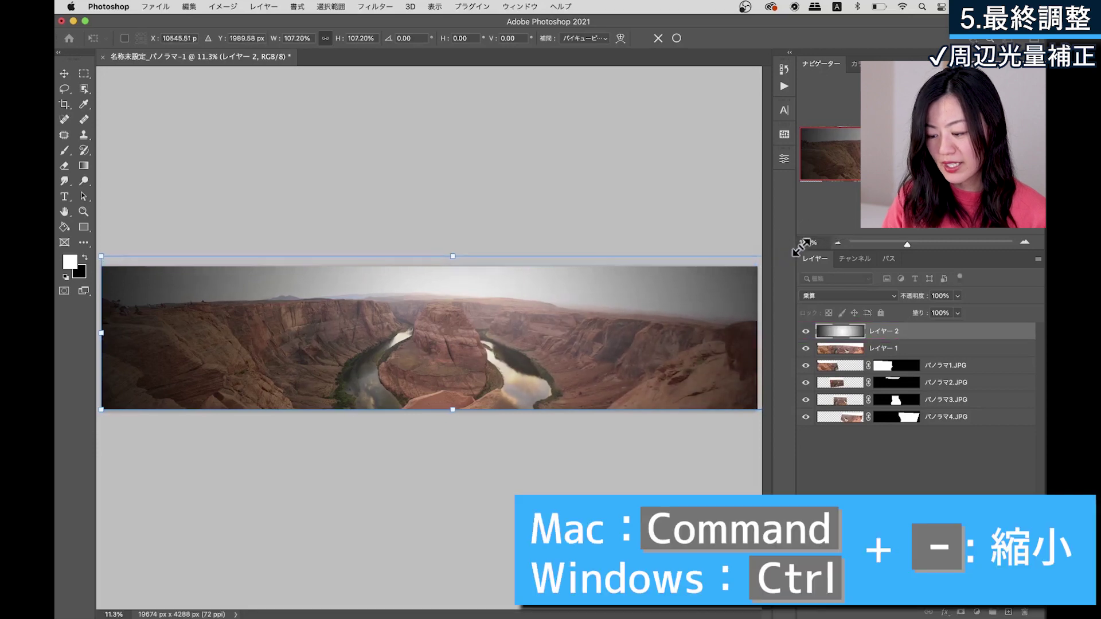
key("ctrl+minus")
left_click_drag(155, 398, 73, 424)
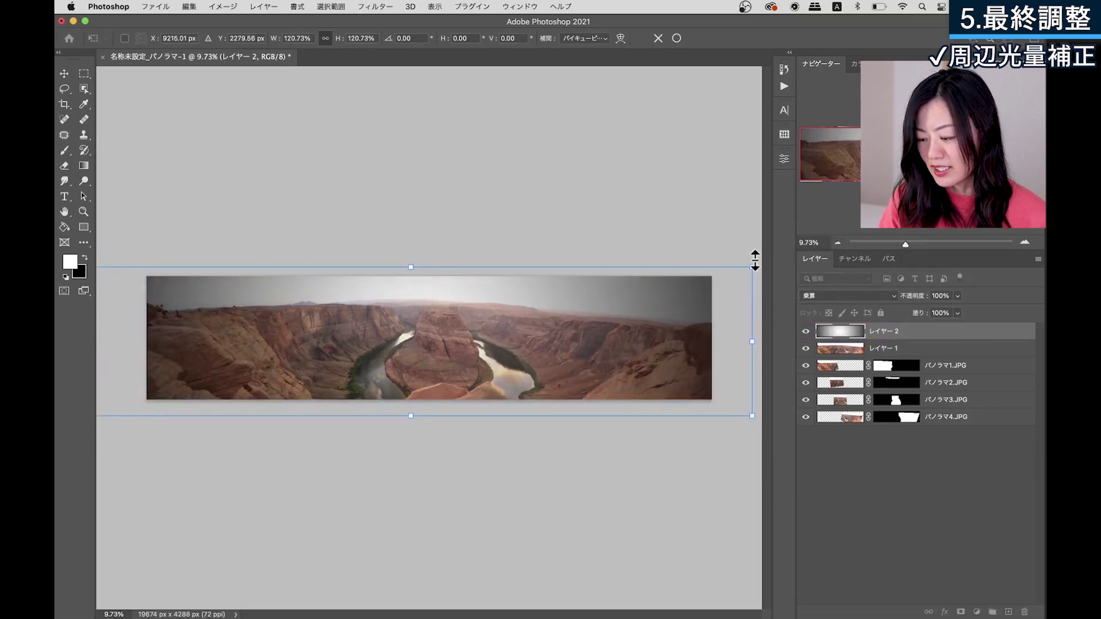
left_click_drag(755, 260, 824, 251)
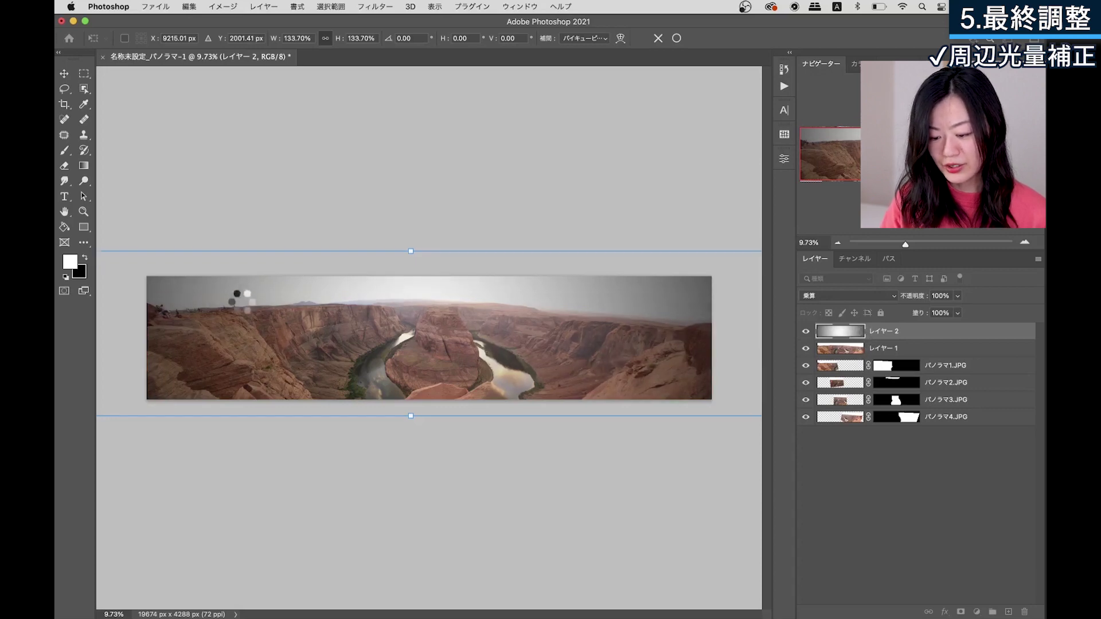
key("Return")
key("g")
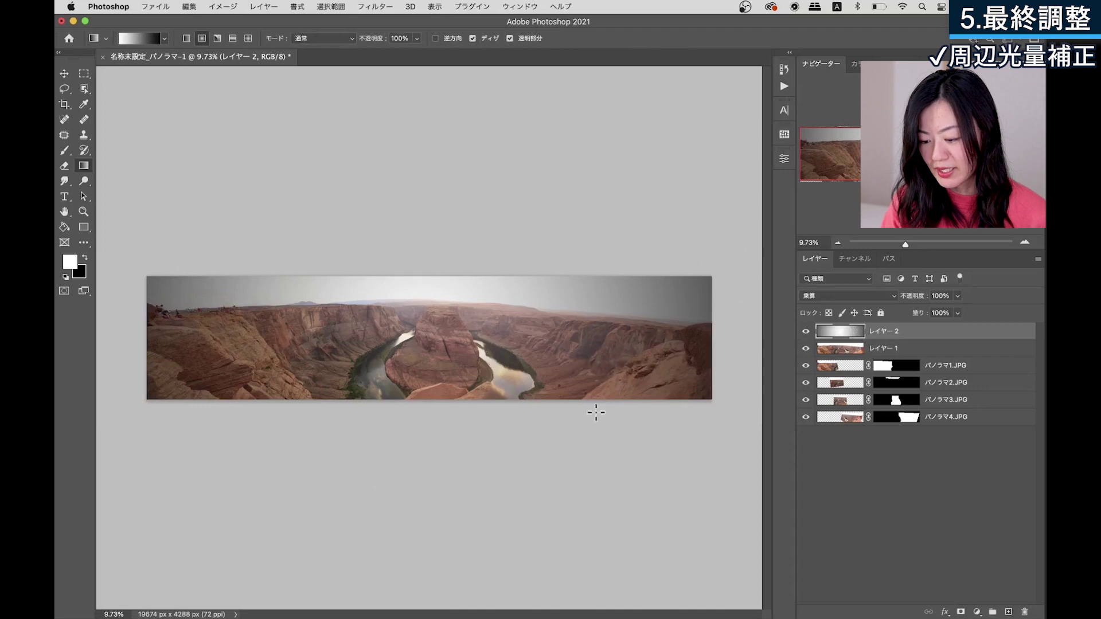